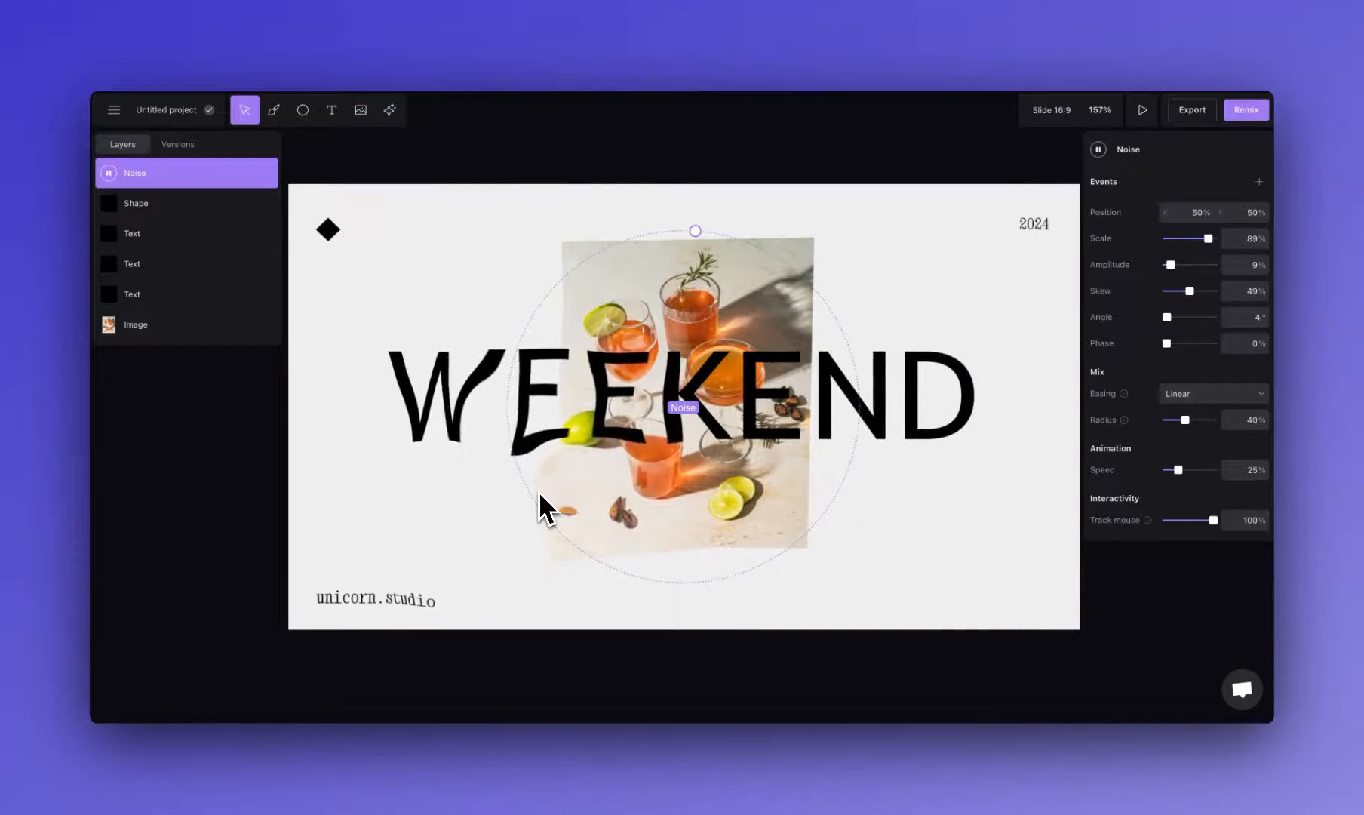
# Add a Vignette effect to the composition and set its falloff to 0%.
pyautogui.click(390, 110)
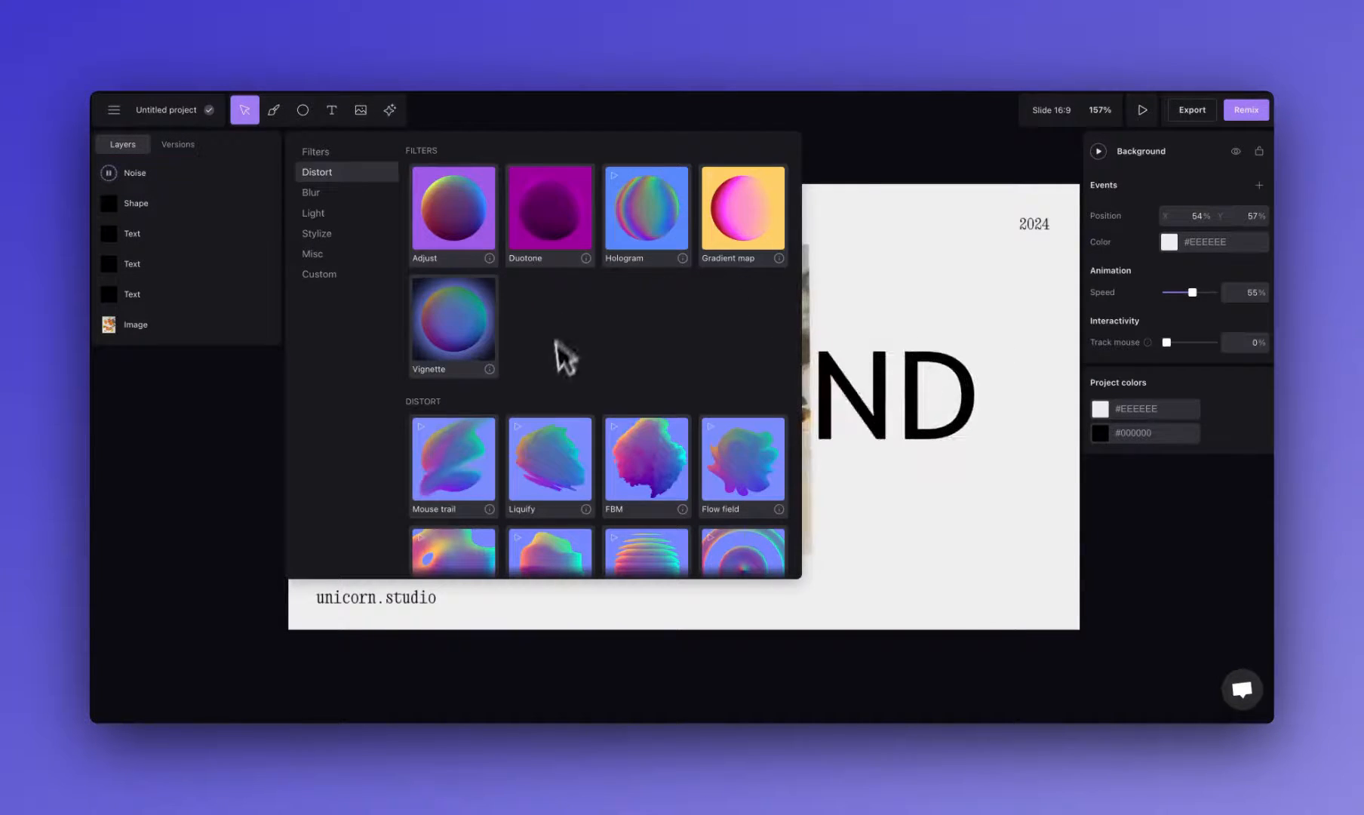
pyautogui.click(455, 330)
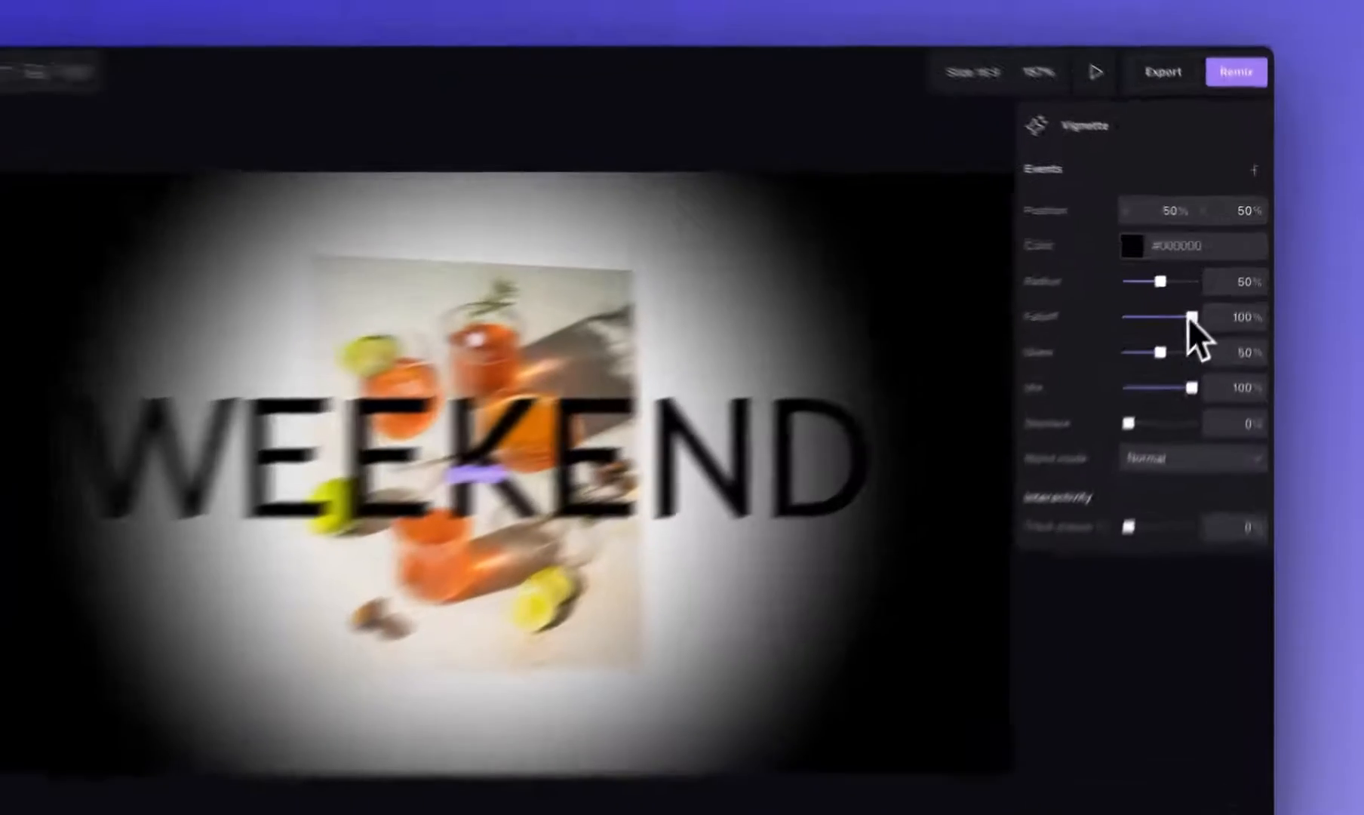
pyautogui.moveTo(1191, 316); pyautogui.dragTo(1127, 317)
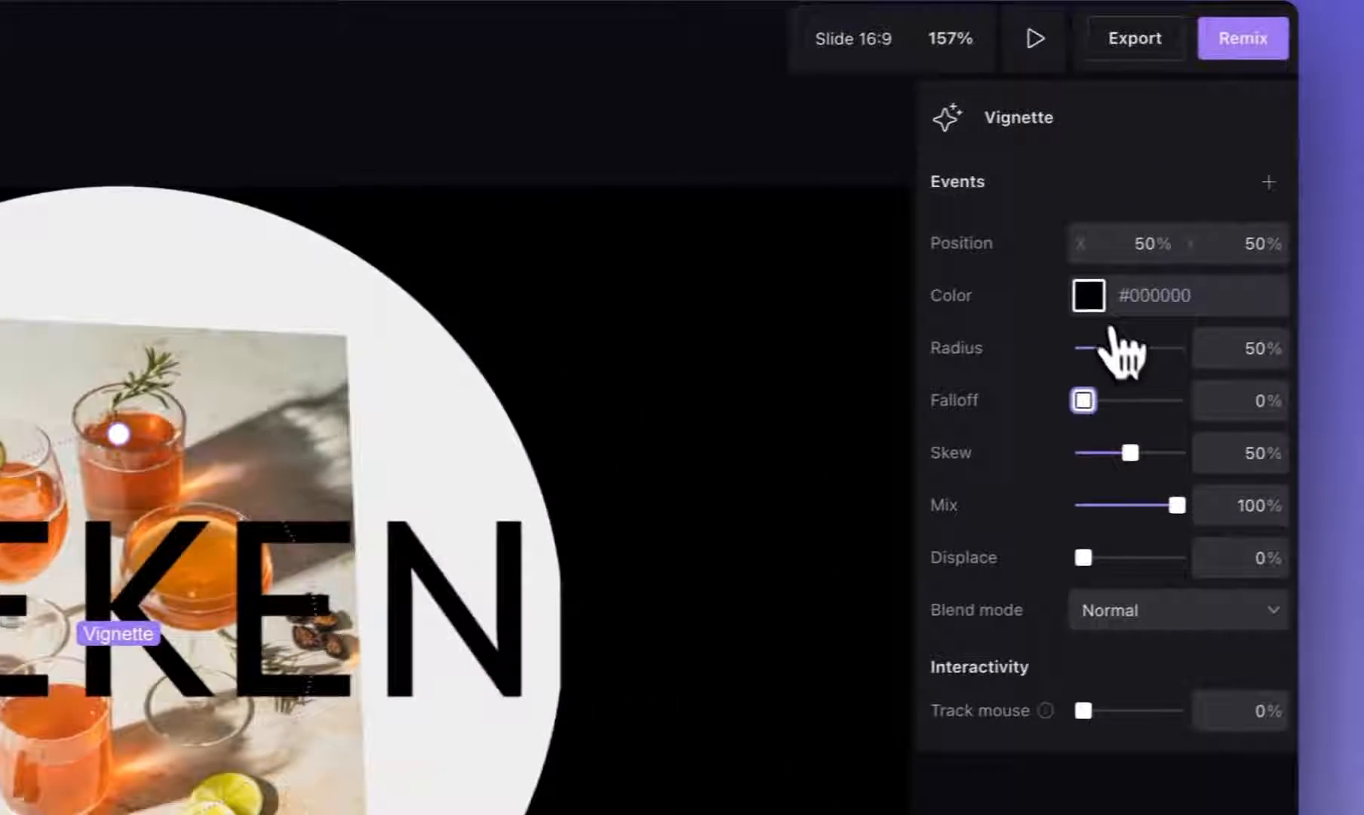
# Set the vignette's color to white (#FFFFFF) and its blend mode to Difference.
pyautogui.click(1290, 275)
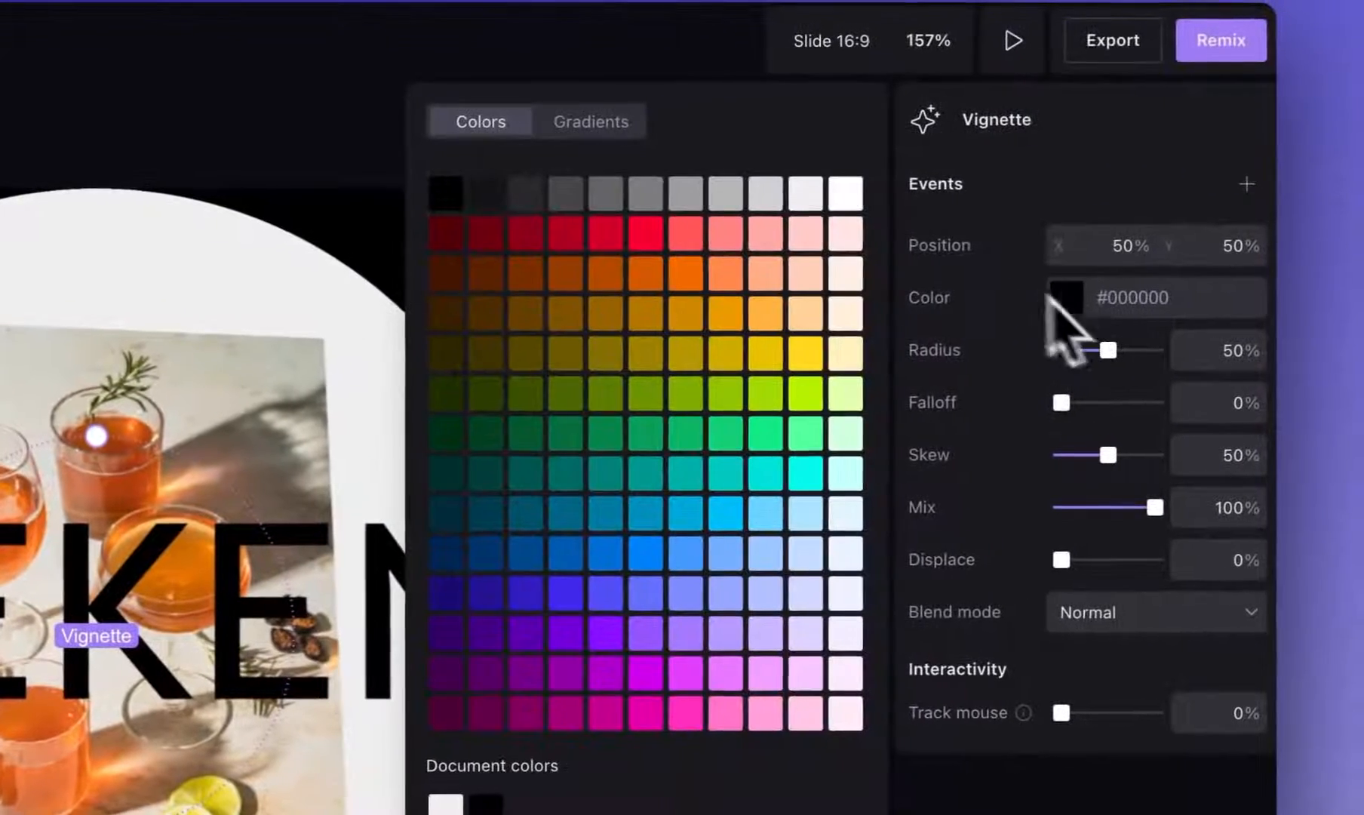
pyautogui.click(1068, 171)
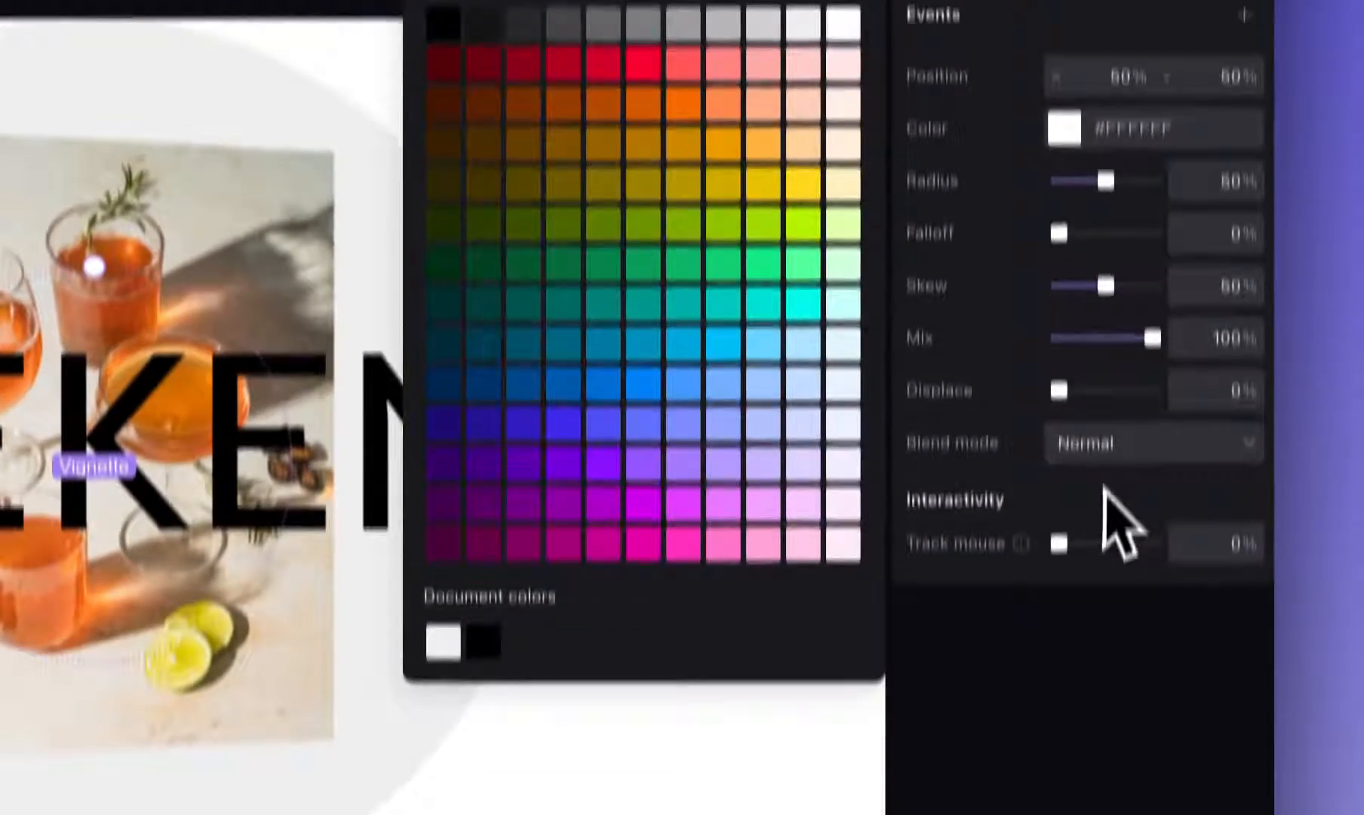
pyautogui.click(1106, 612)
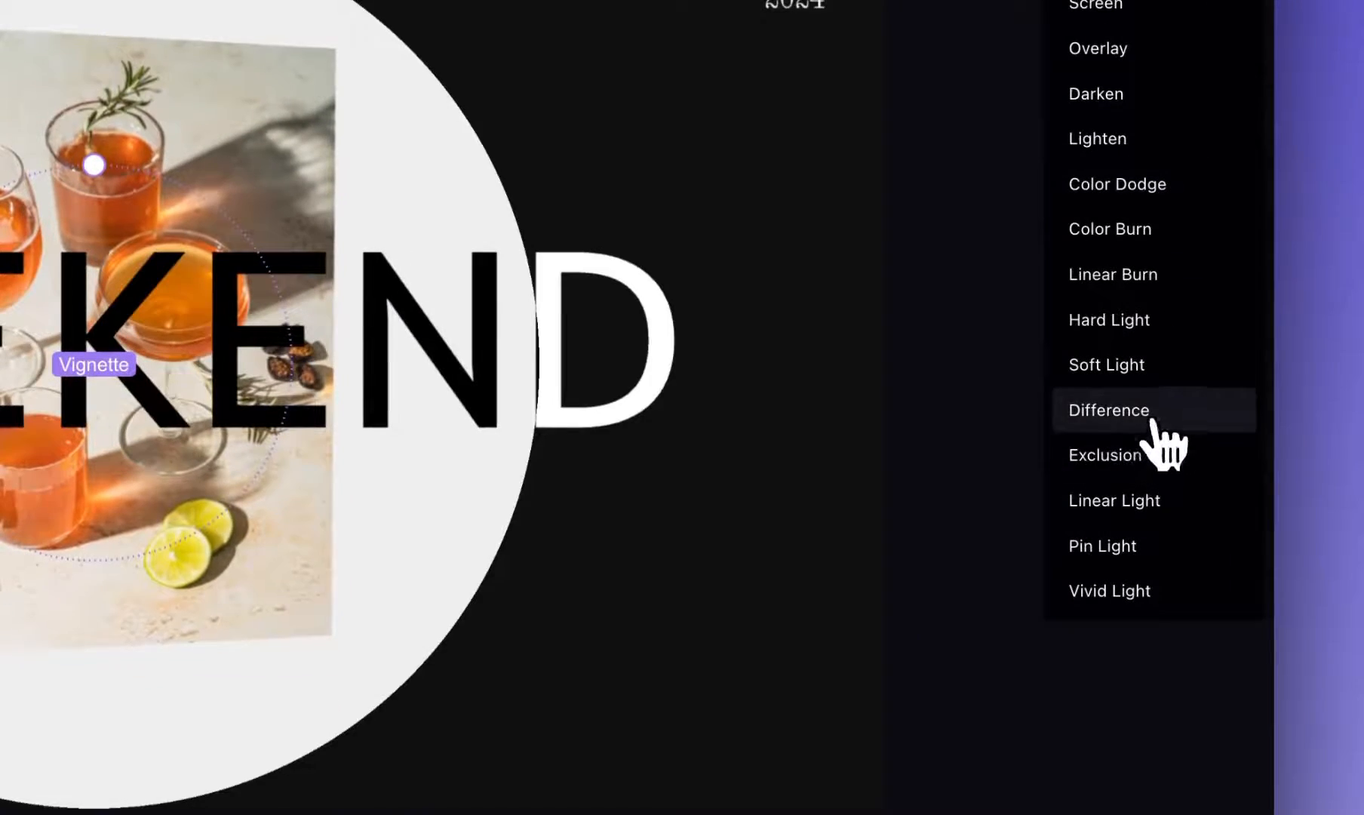
pyautogui.click(1109, 409)
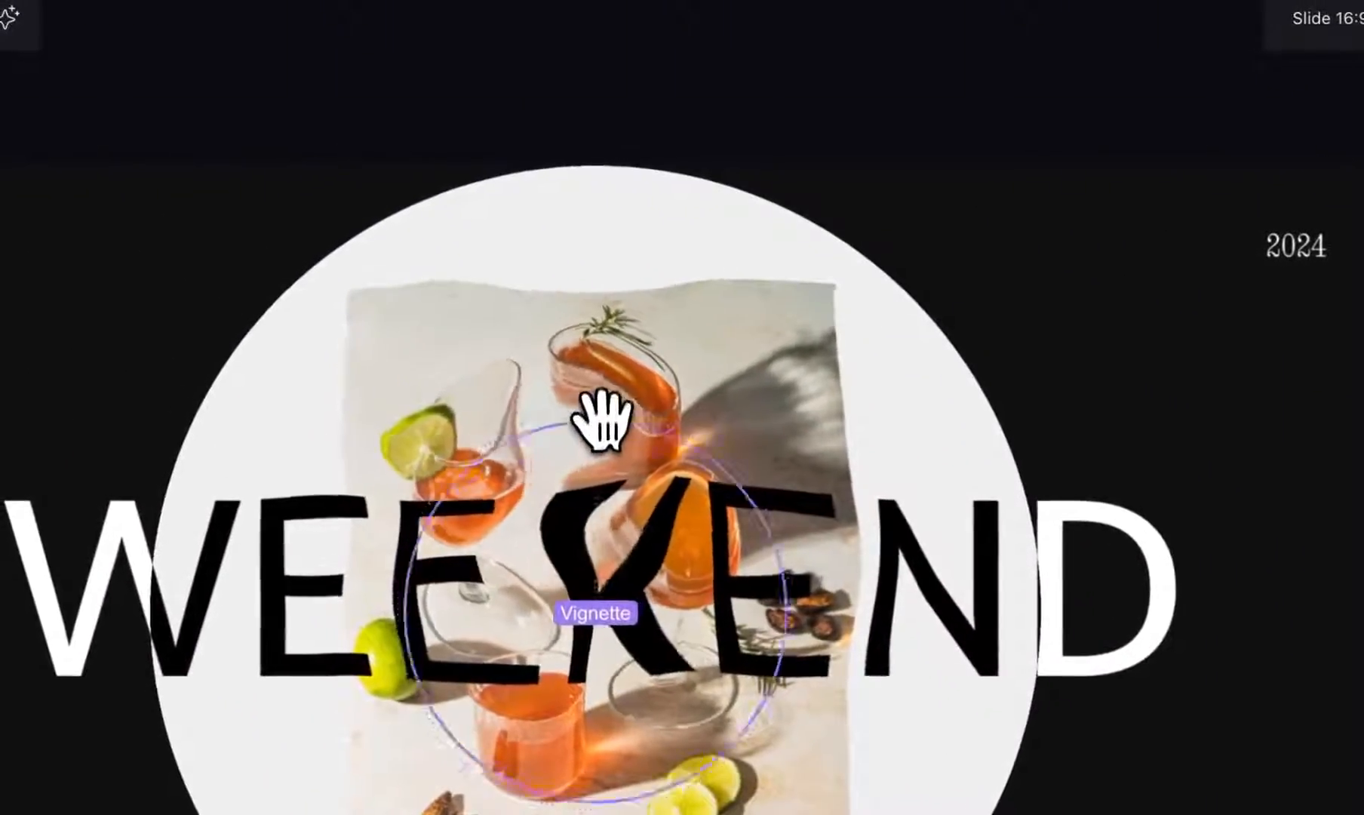
# Try out larger and smaller vignette circles, then reduce the radius to 0%.
pyautogui.moveTo(602, 421); pyautogui.dragTo(752, 233)
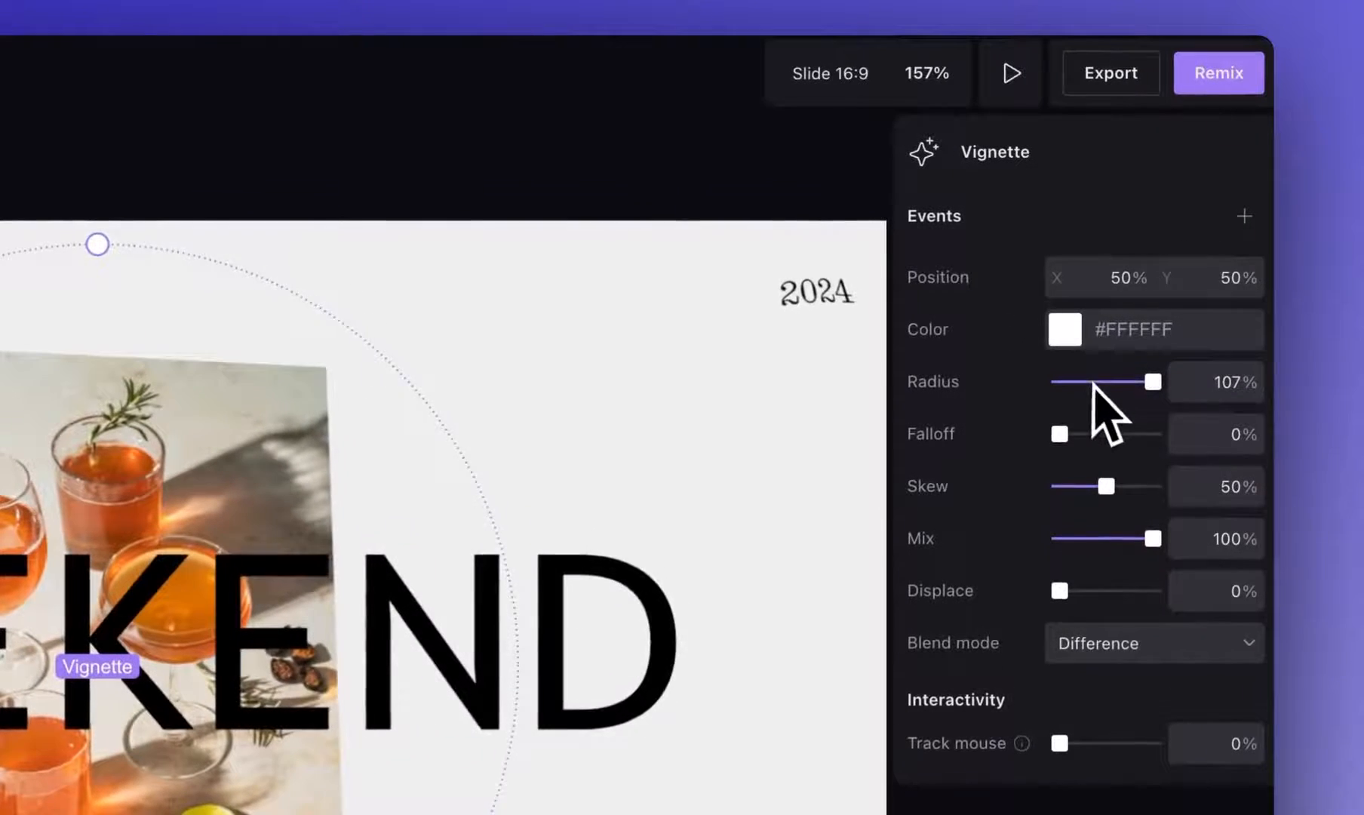
pyautogui.moveTo(1213, 264); pyautogui.dragTo(1173, 264)
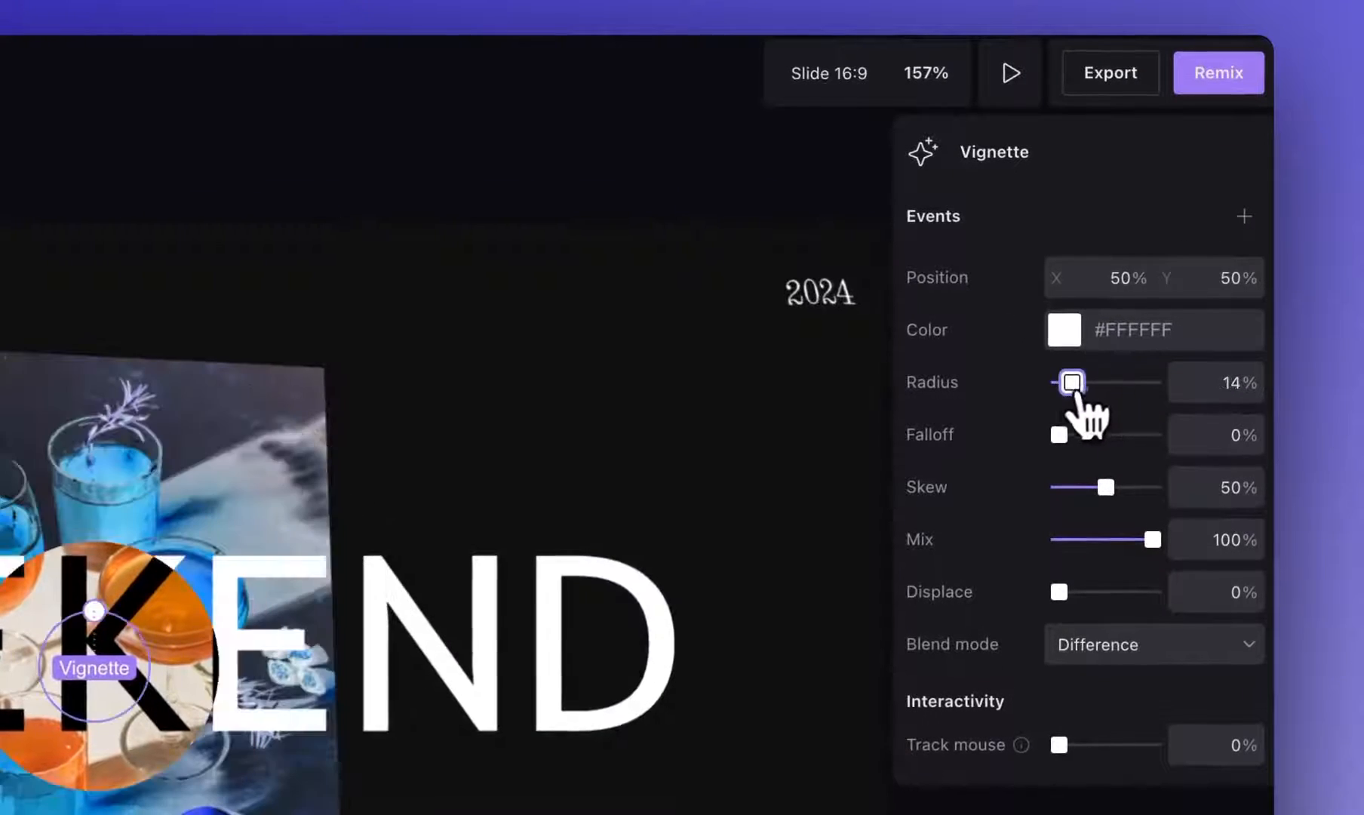
pyautogui.moveTo(1079, 396); pyautogui.dragTo(1035, 446)
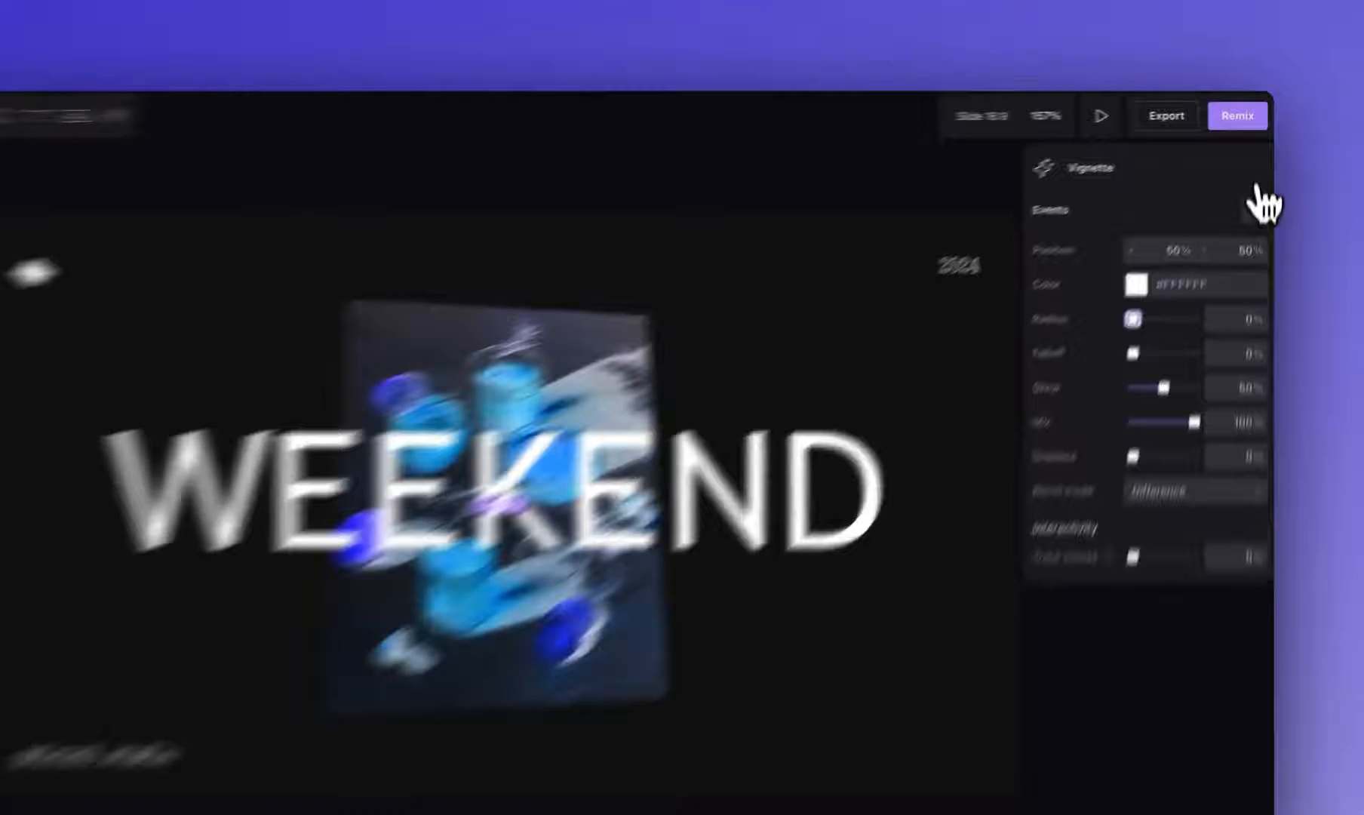
# Add an Appear event to the vignette that animates Radius from an initial value of 100%, and preview it.
pyautogui.click(1258, 182)
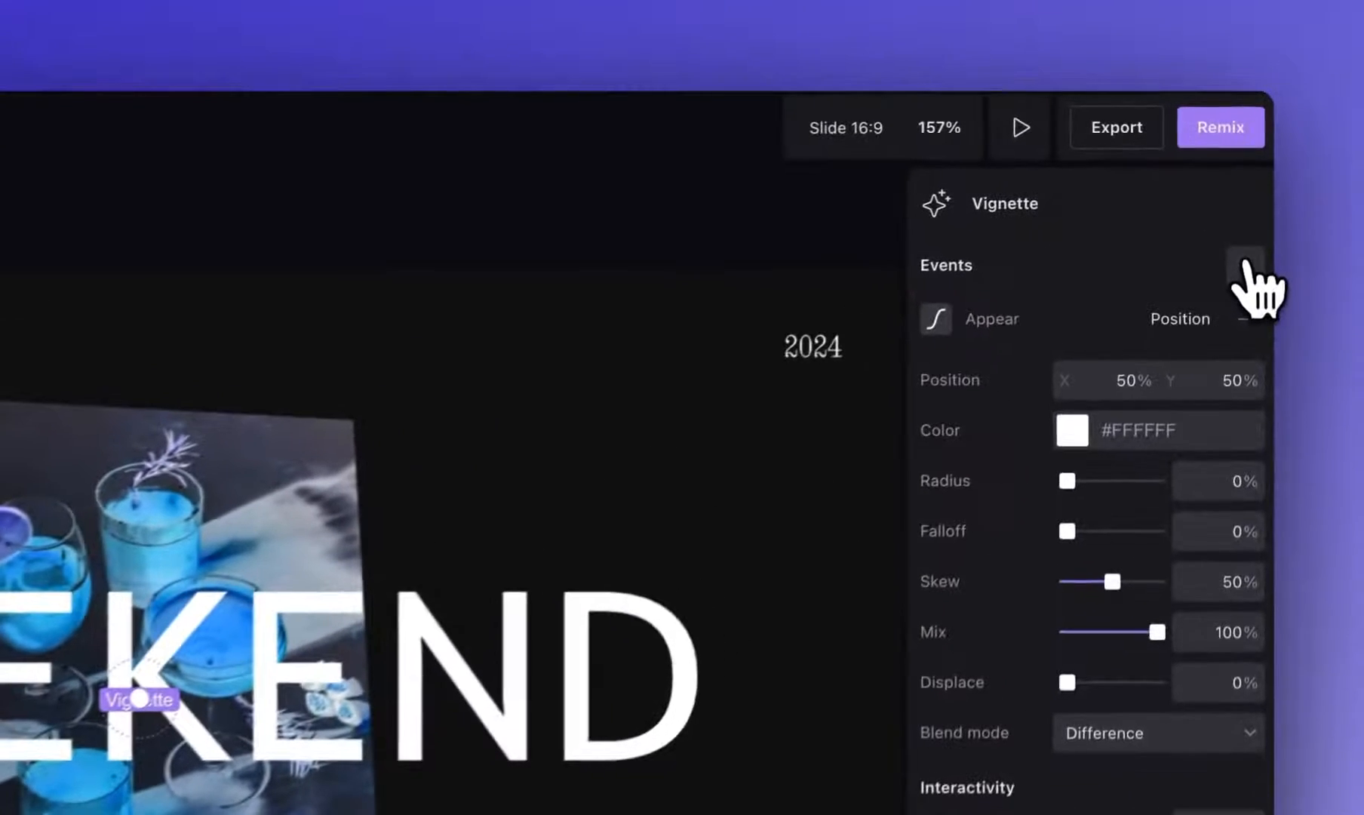
pyautogui.click(1091, 332)
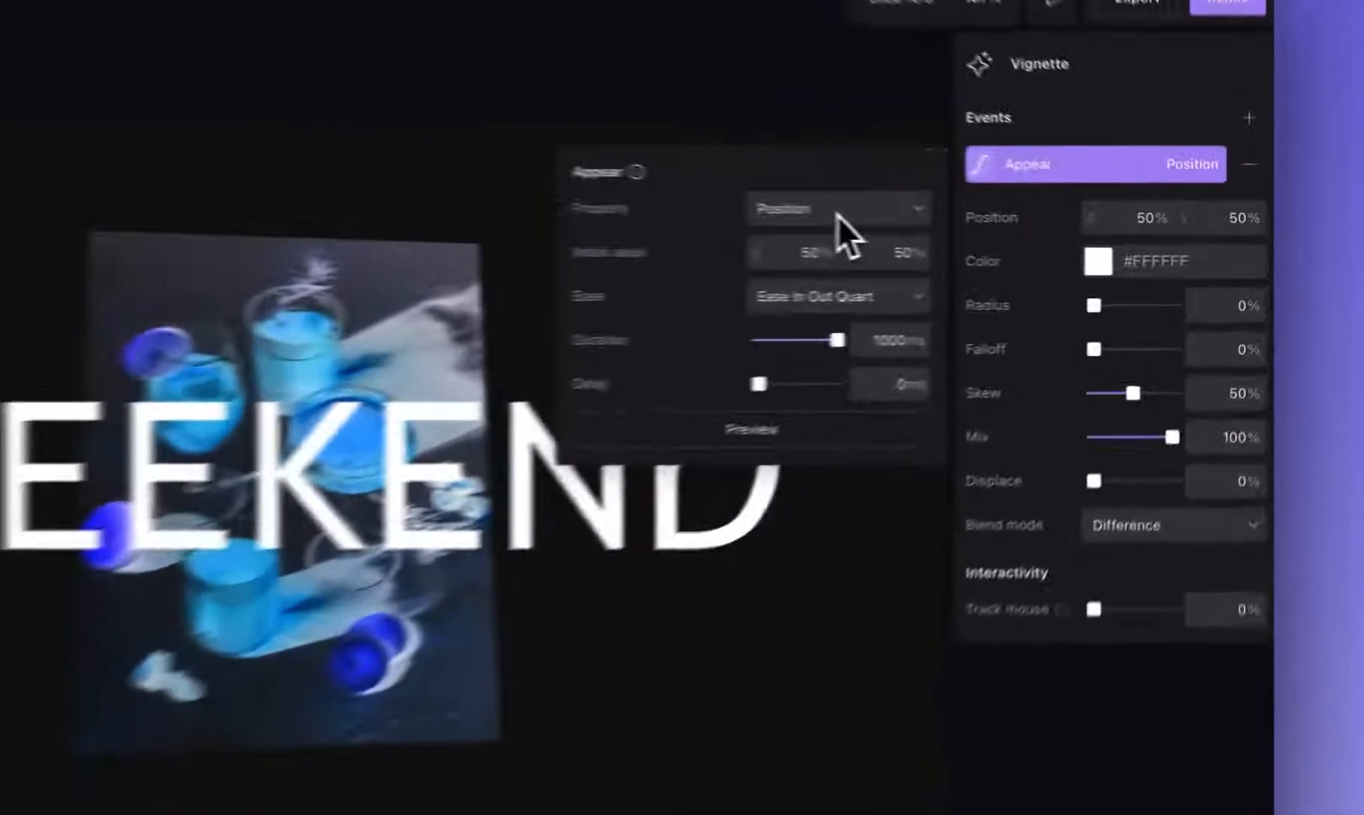
pyautogui.click(1013, 239)
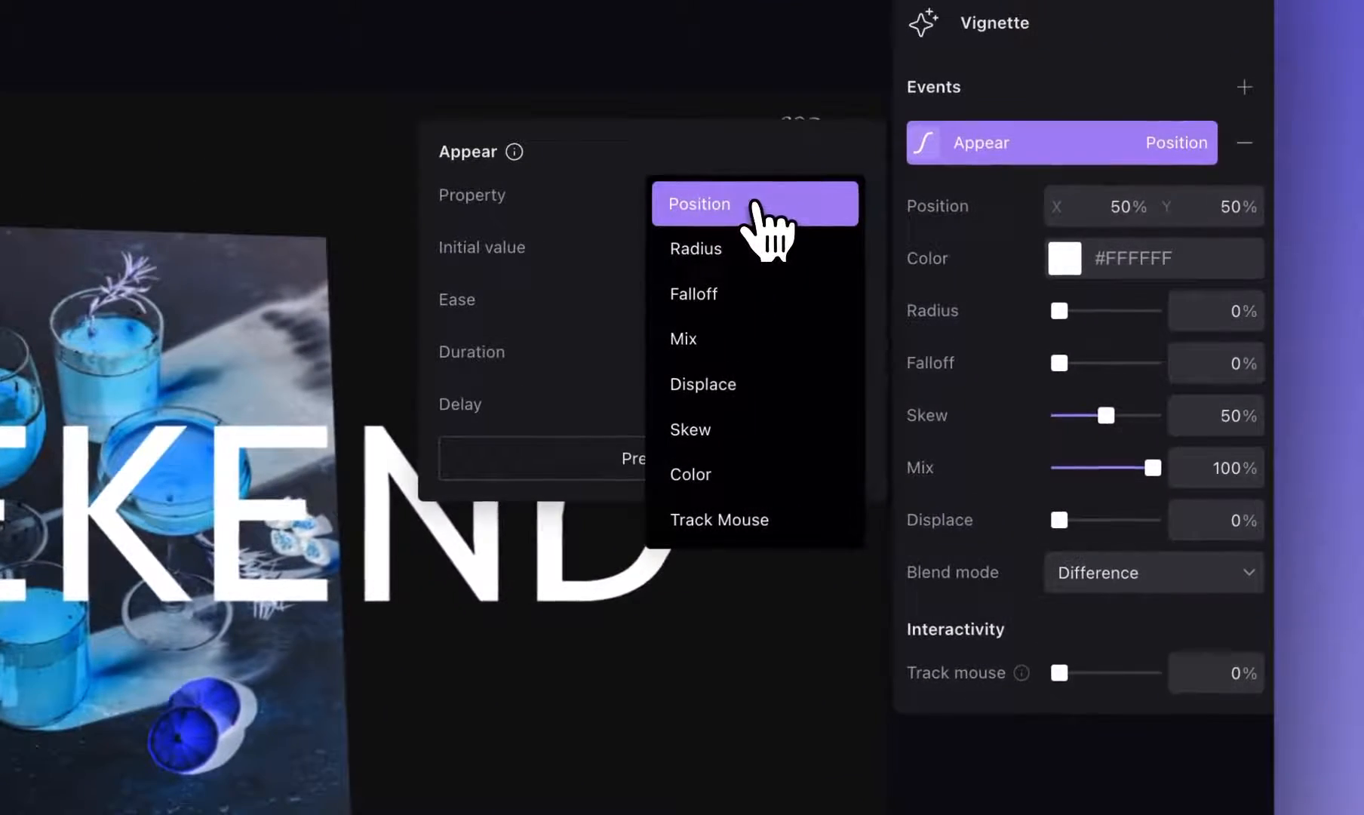
pyautogui.click(737, 249)
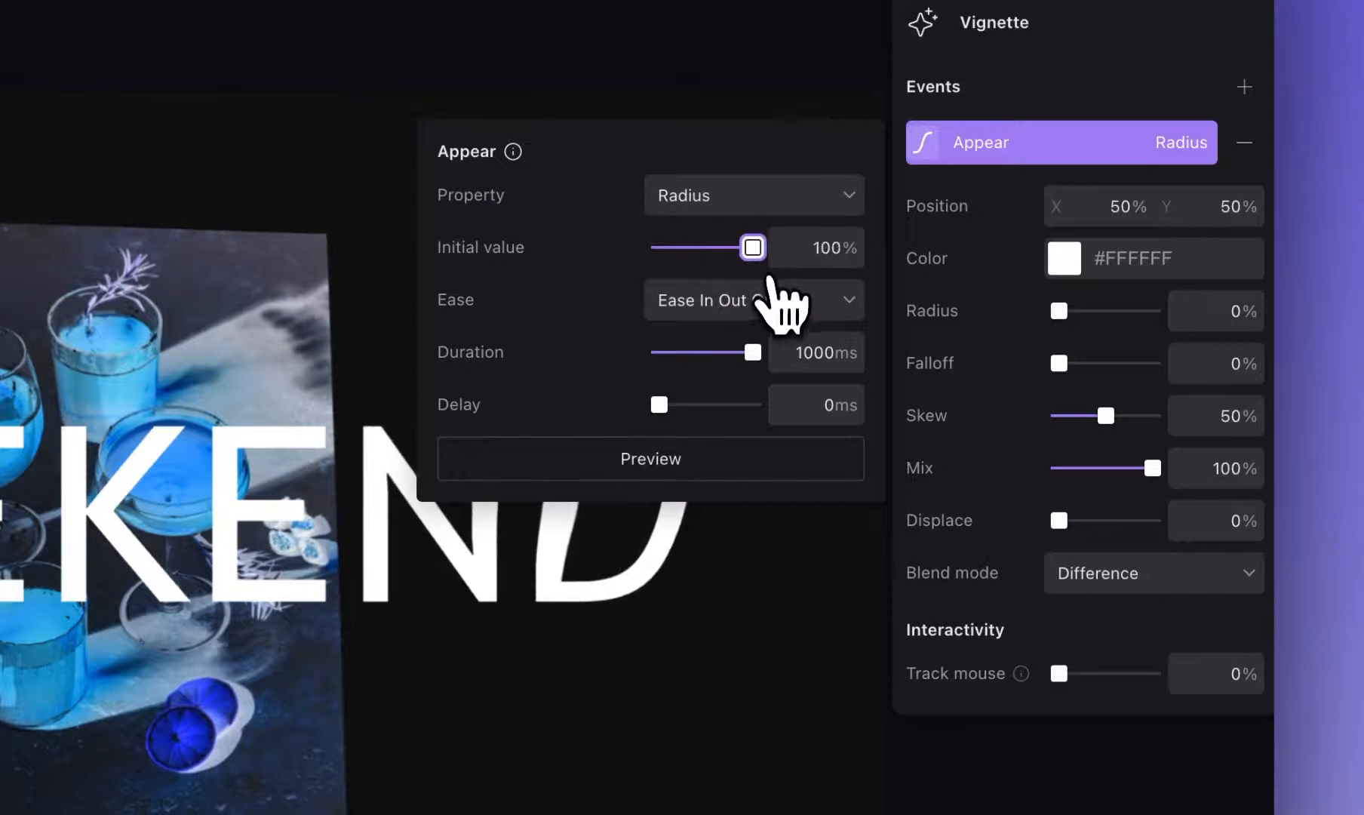
pyautogui.click(642, 459)
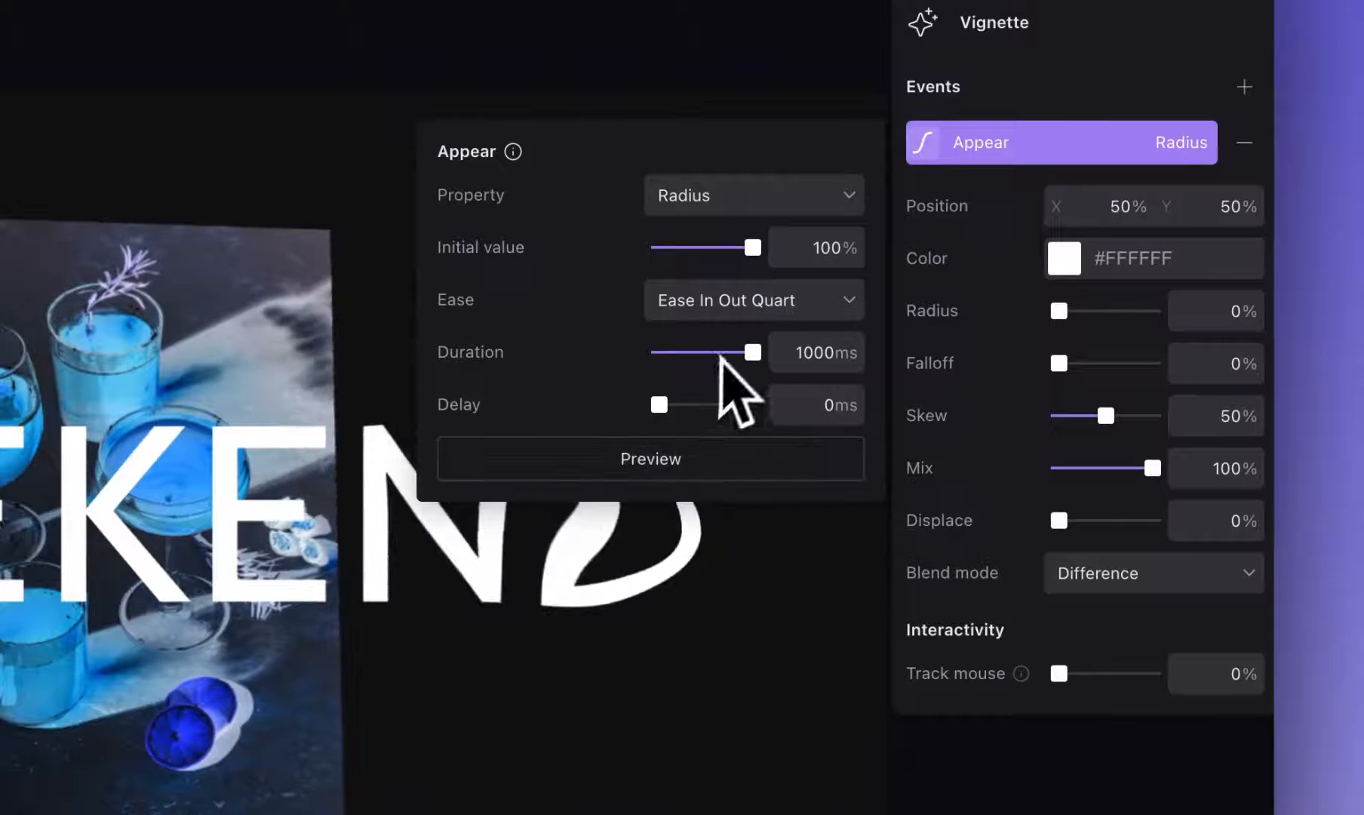
# Set the Appear event's initial value to 200%, ease to Ease Out Expo and delay to 500 ms, and preview the animation.
pyautogui.click(792, 255)
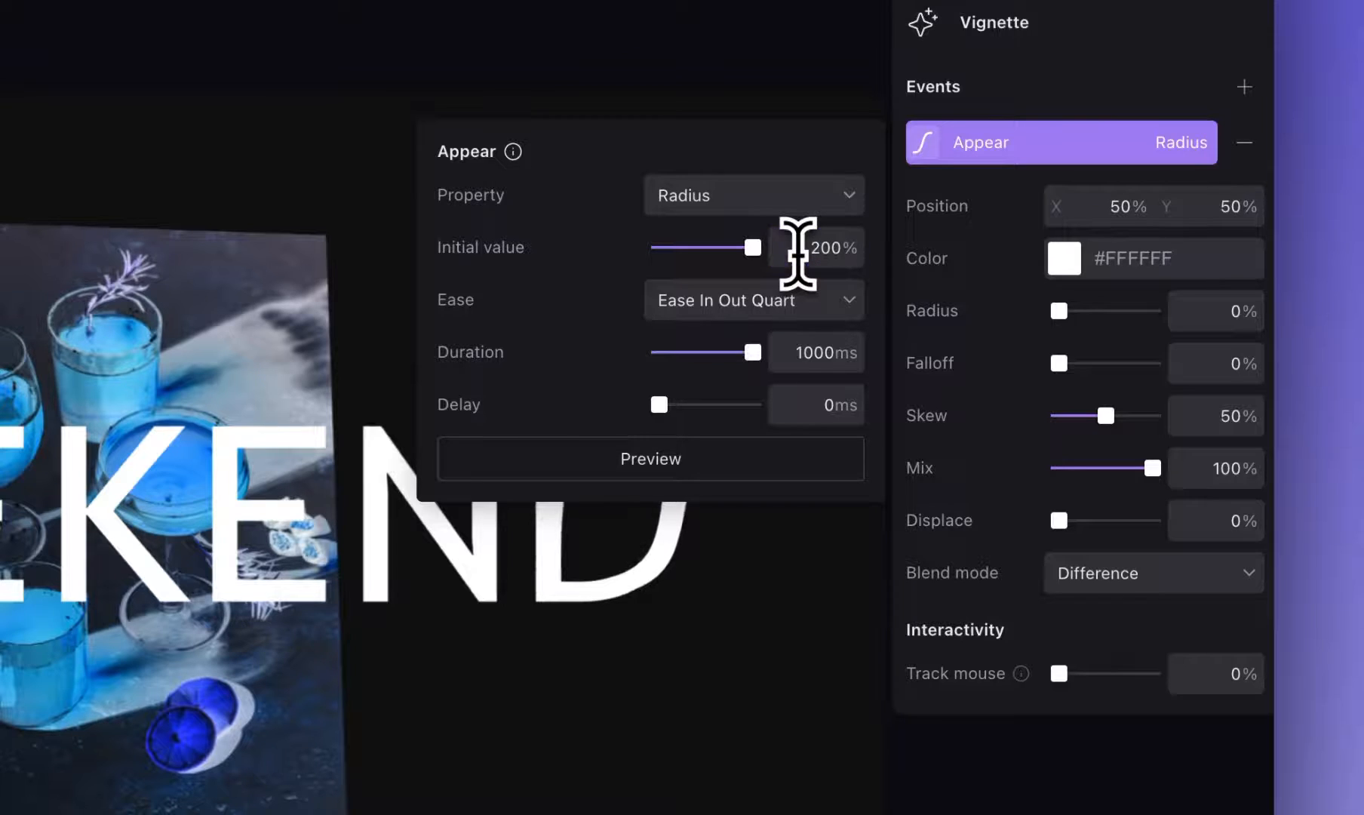
pyautogui.click(754, 301)
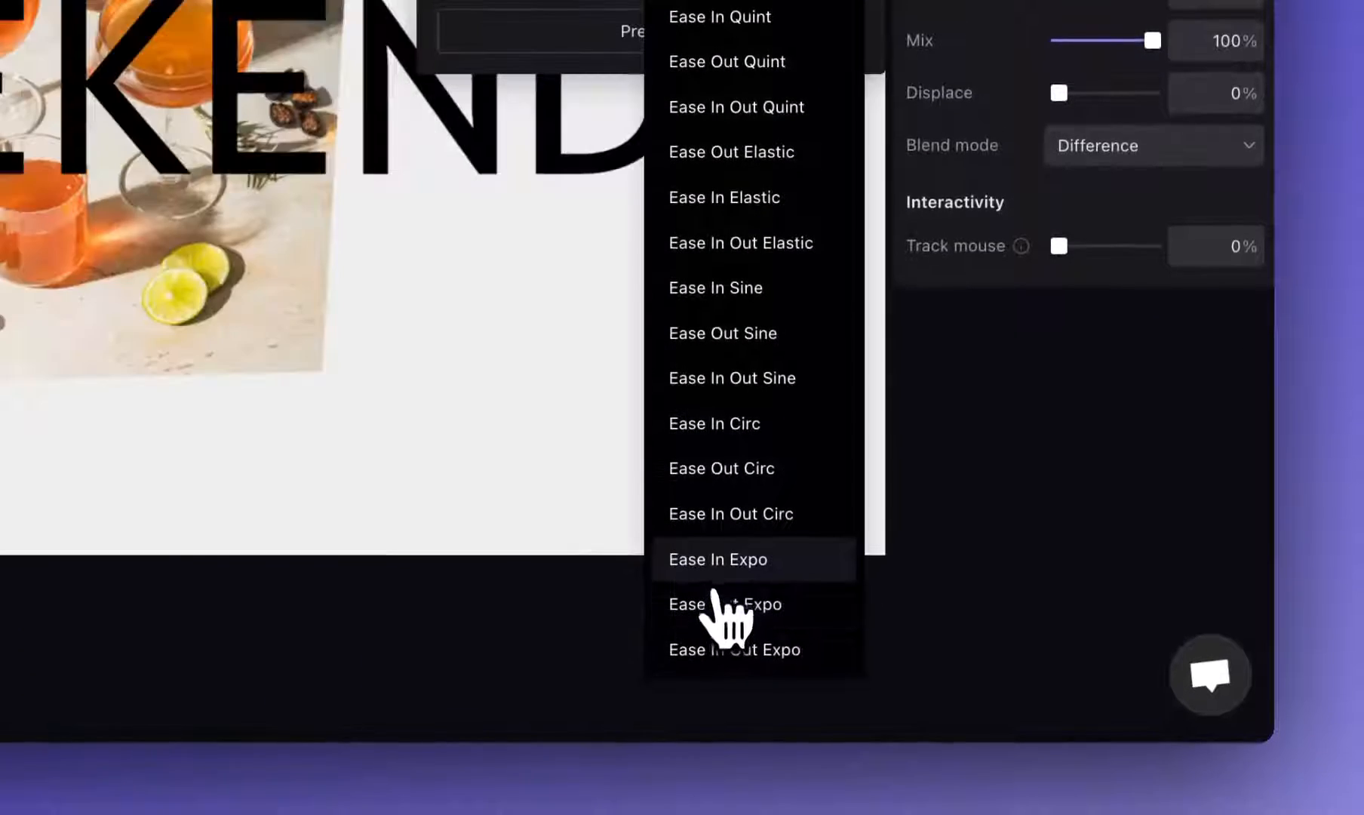
pyautogui.click(710, 612)
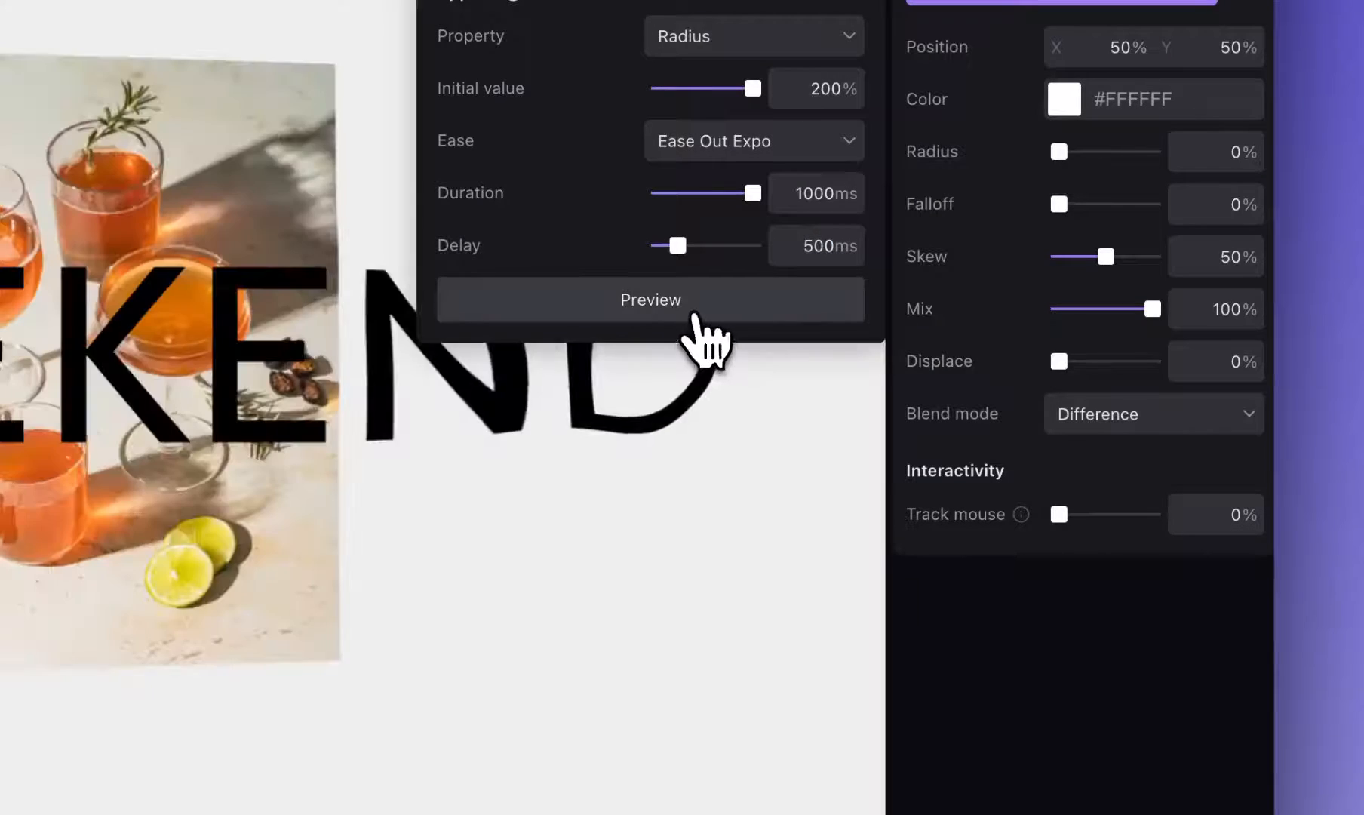
pyautogui.click(693, 315)
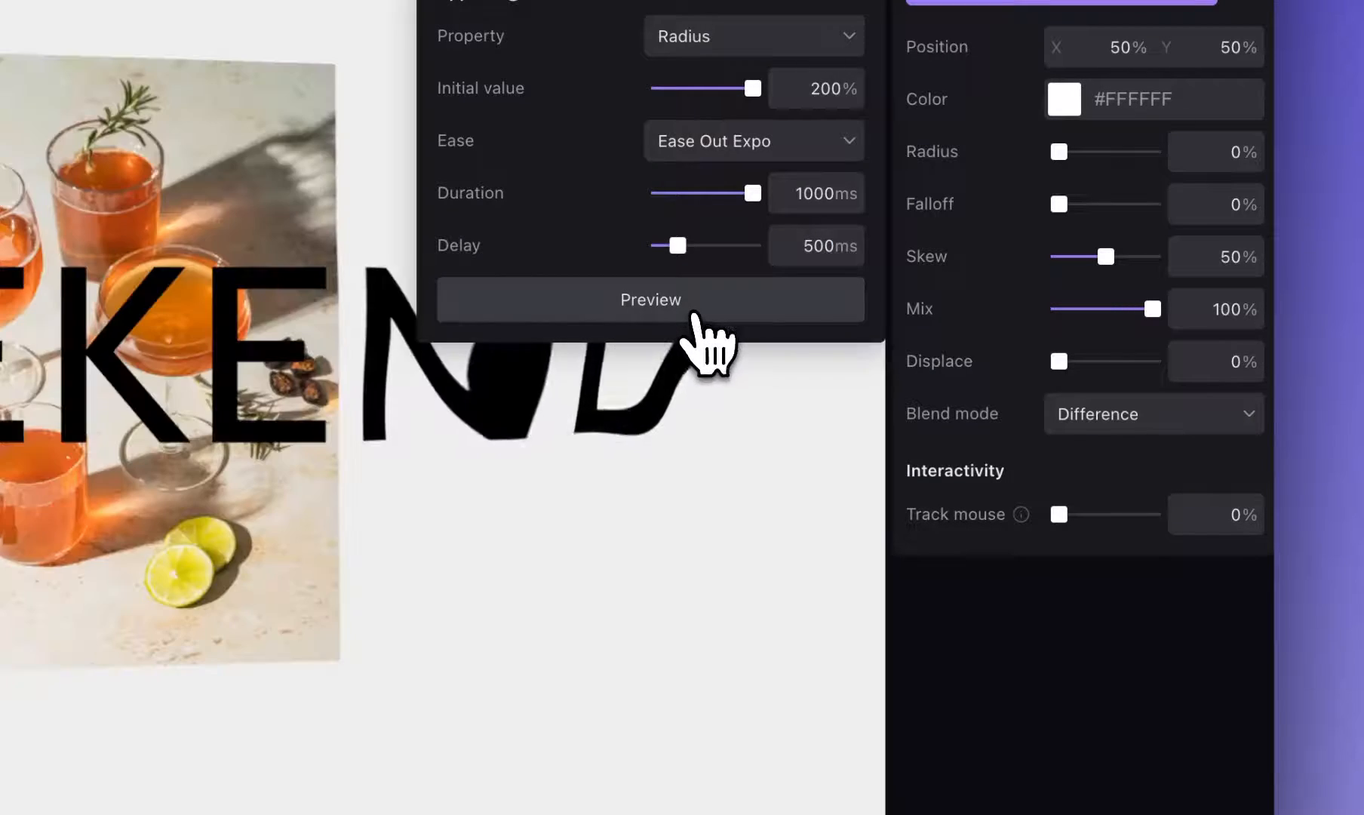
pyautogui.click(692, 316)
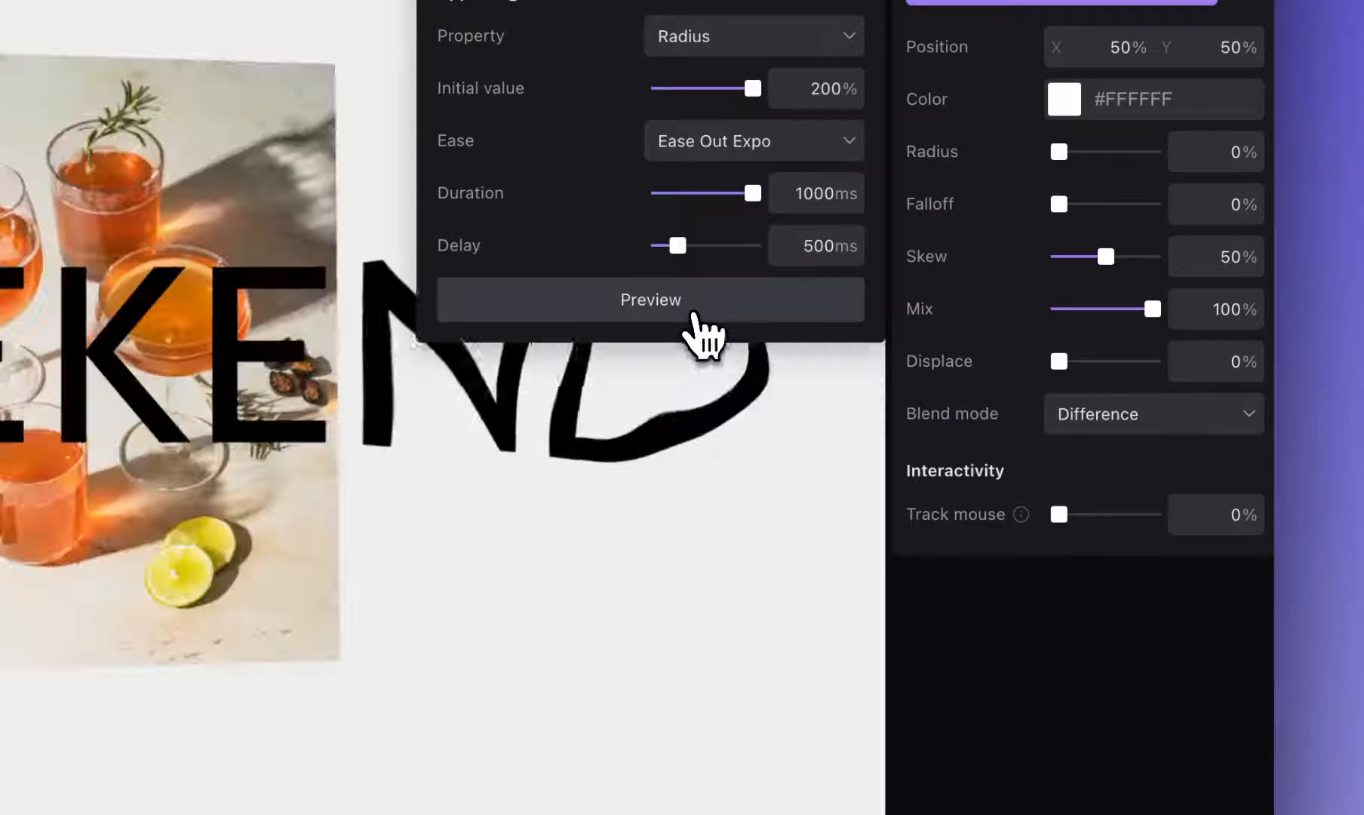
pyautogui.click(693, 315)
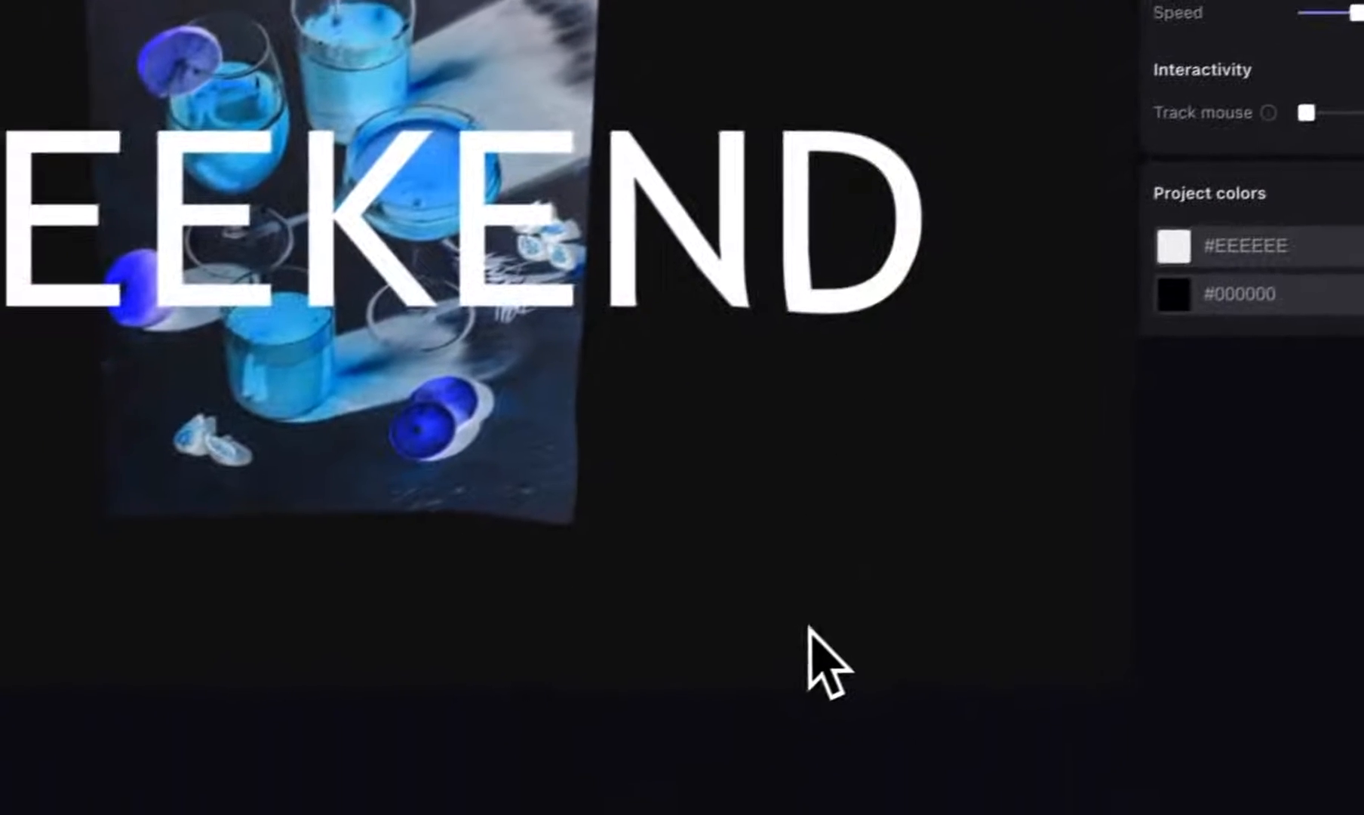
# Add a 3D Shape effect above the vignette and set its shape to Plus.
pyautogui.click(604, 135)
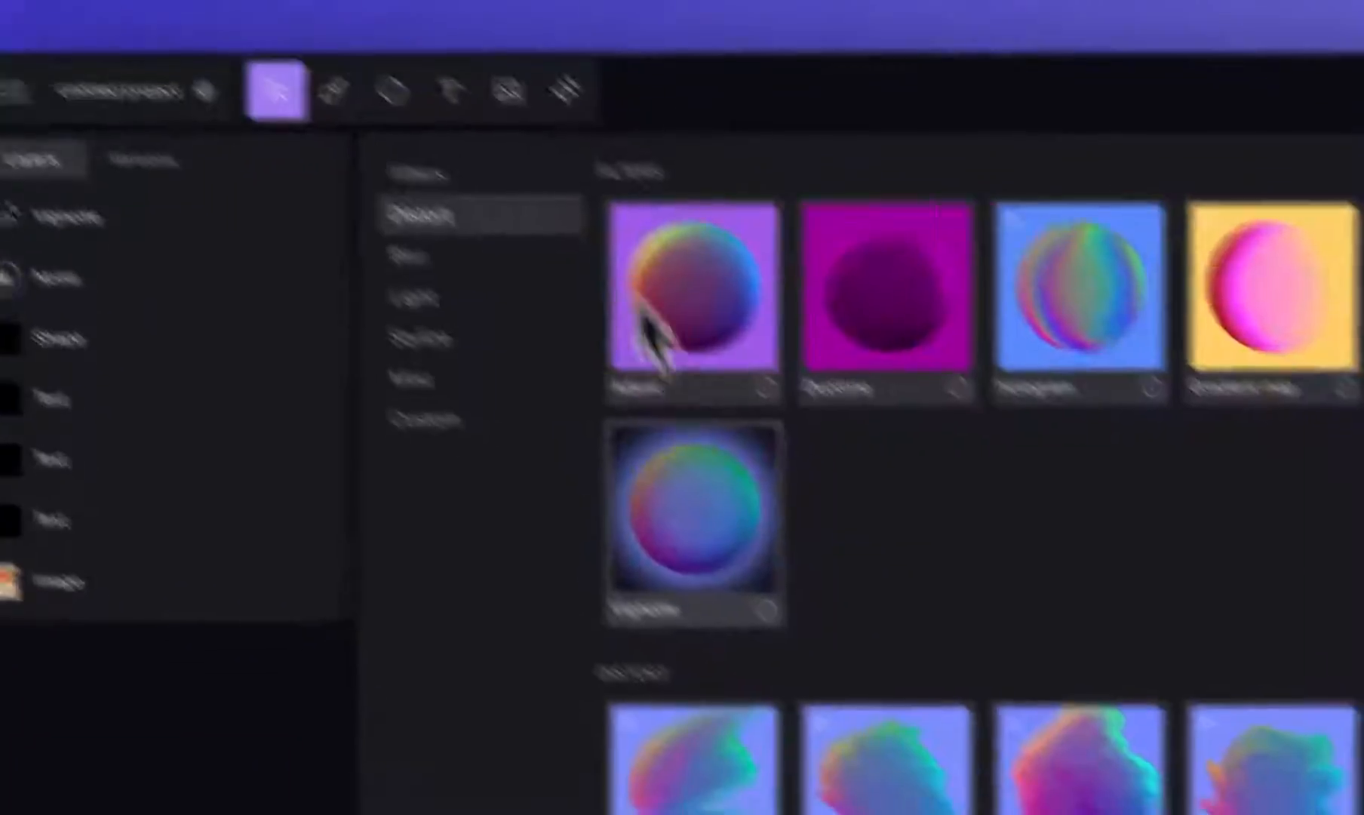
pyautogui.scroll(-15, 641, 306)
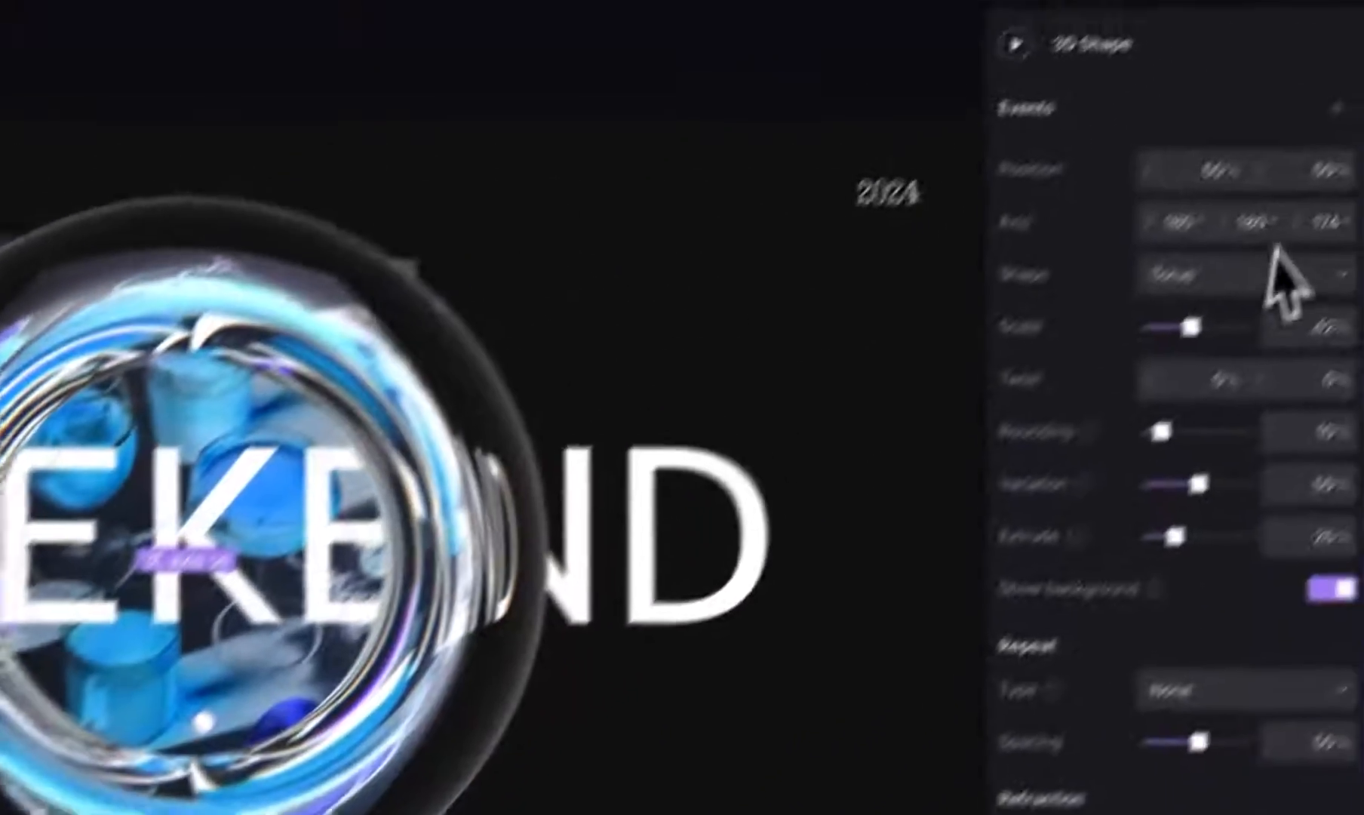
pyautogui.click(1279, 276)
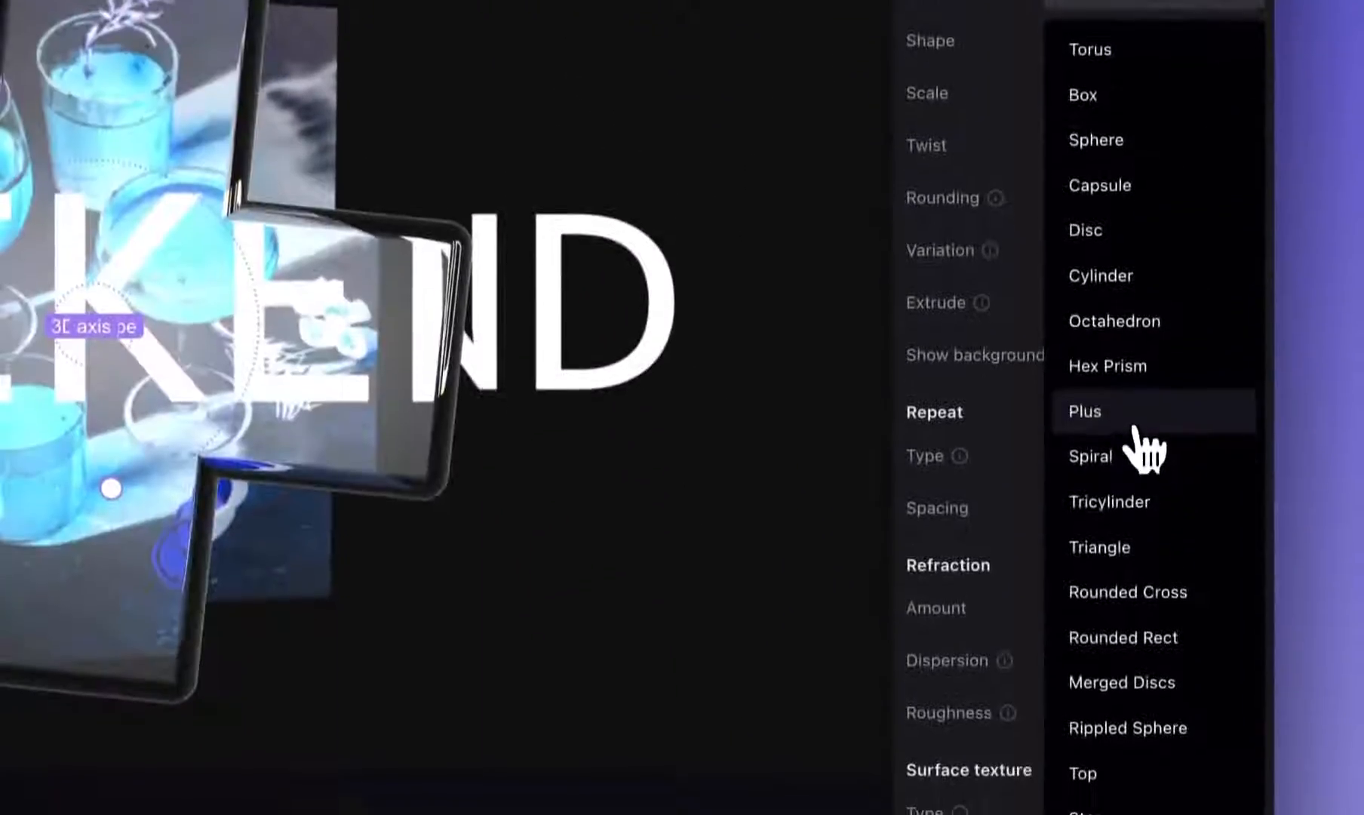
pyautogui.click(1223, 649)
# Give the 3D shape a Wavy surface texture with an amount of 7% and a scale of 25%.
pyautogui.scroll(-3, 1081, 542)
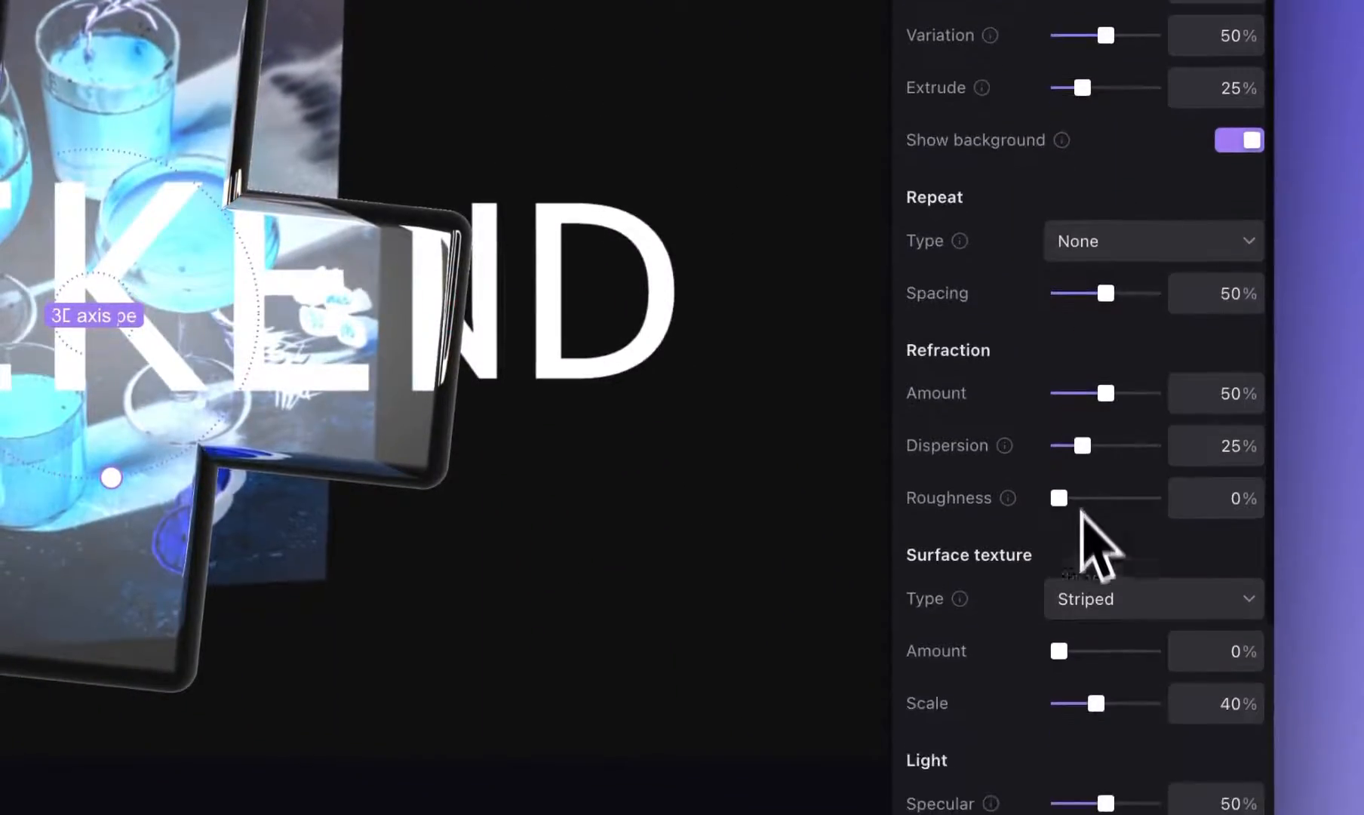
pyautogui.scroll(-5, 1089, 596)
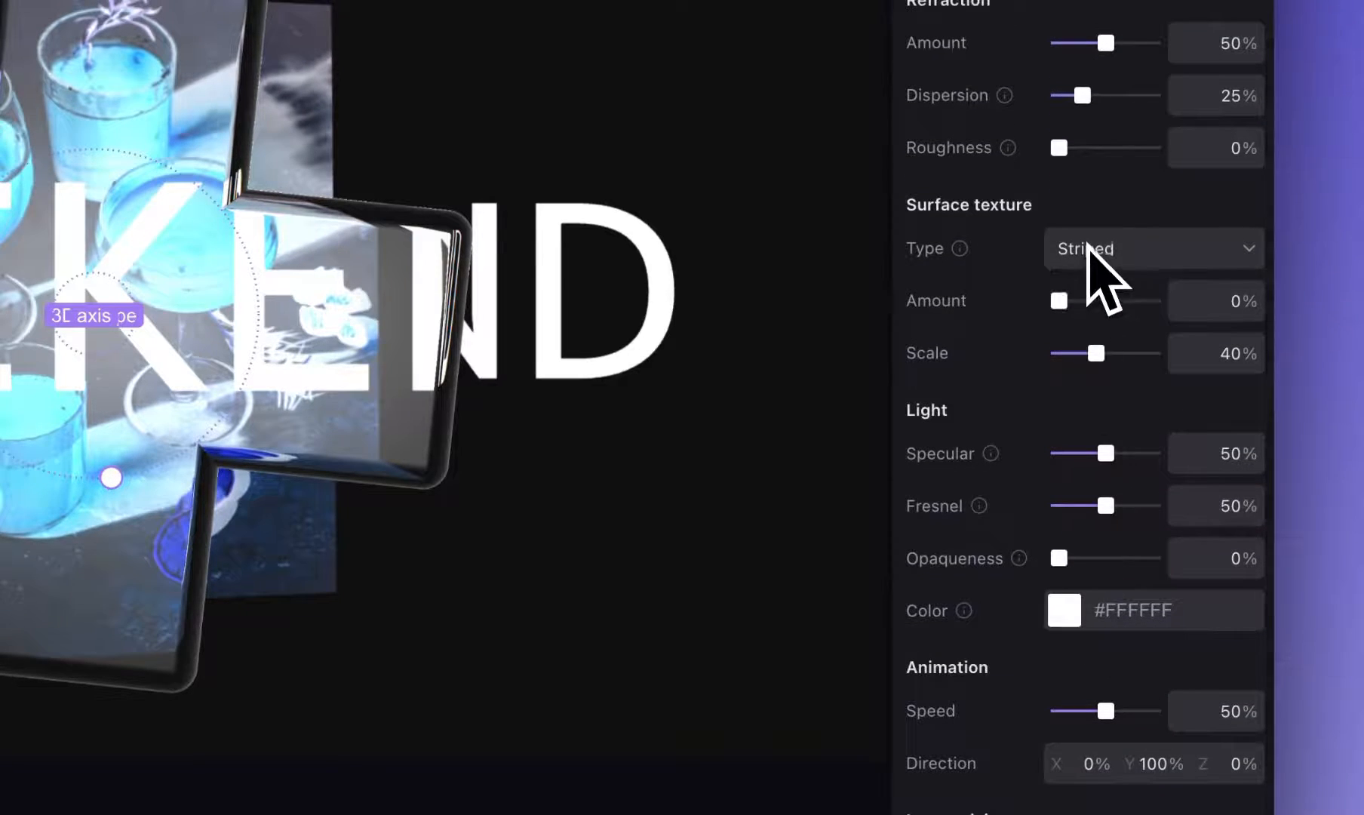
pyautogui.moveTo(1071, 313); pyautogui.dragTo(1080, 312)
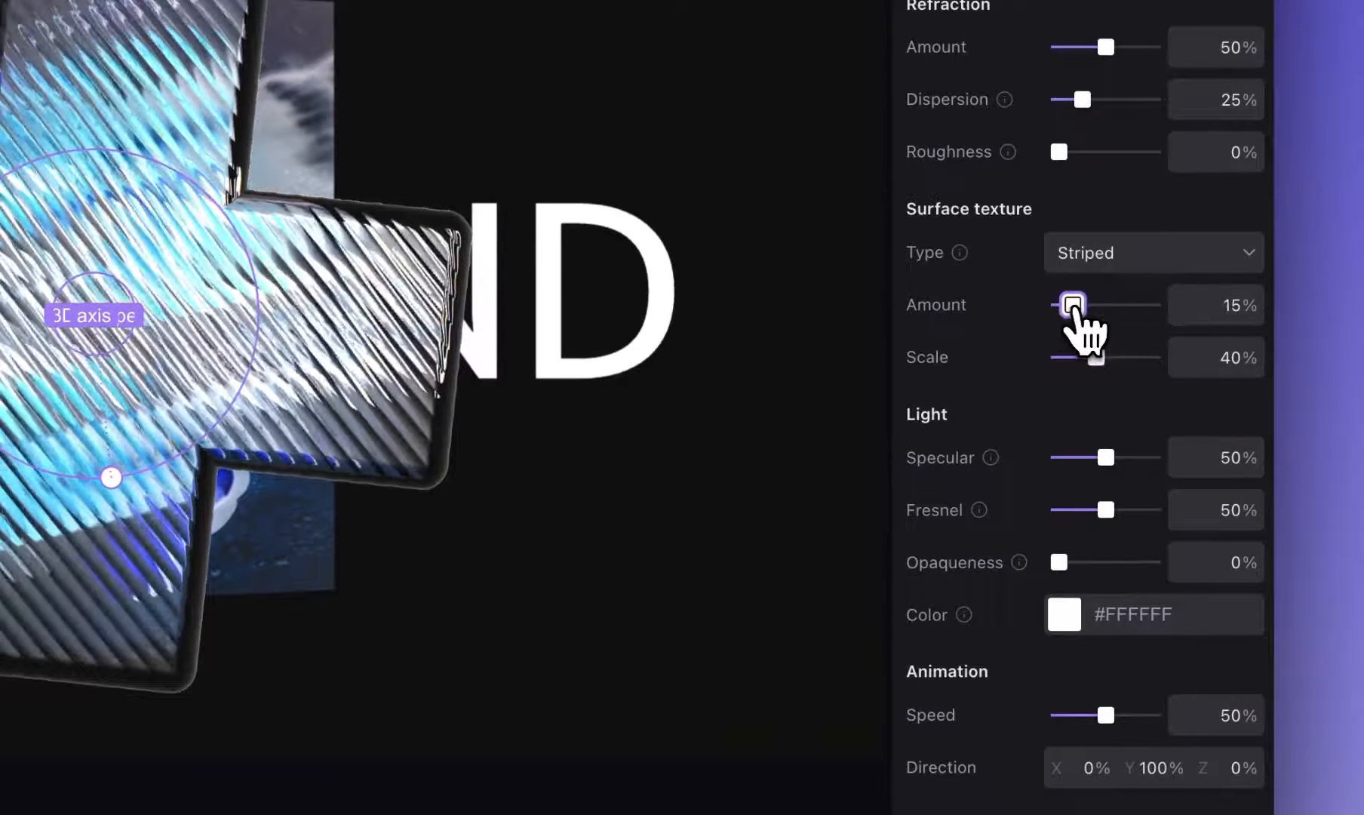
pyautogui.click(1087, 256)
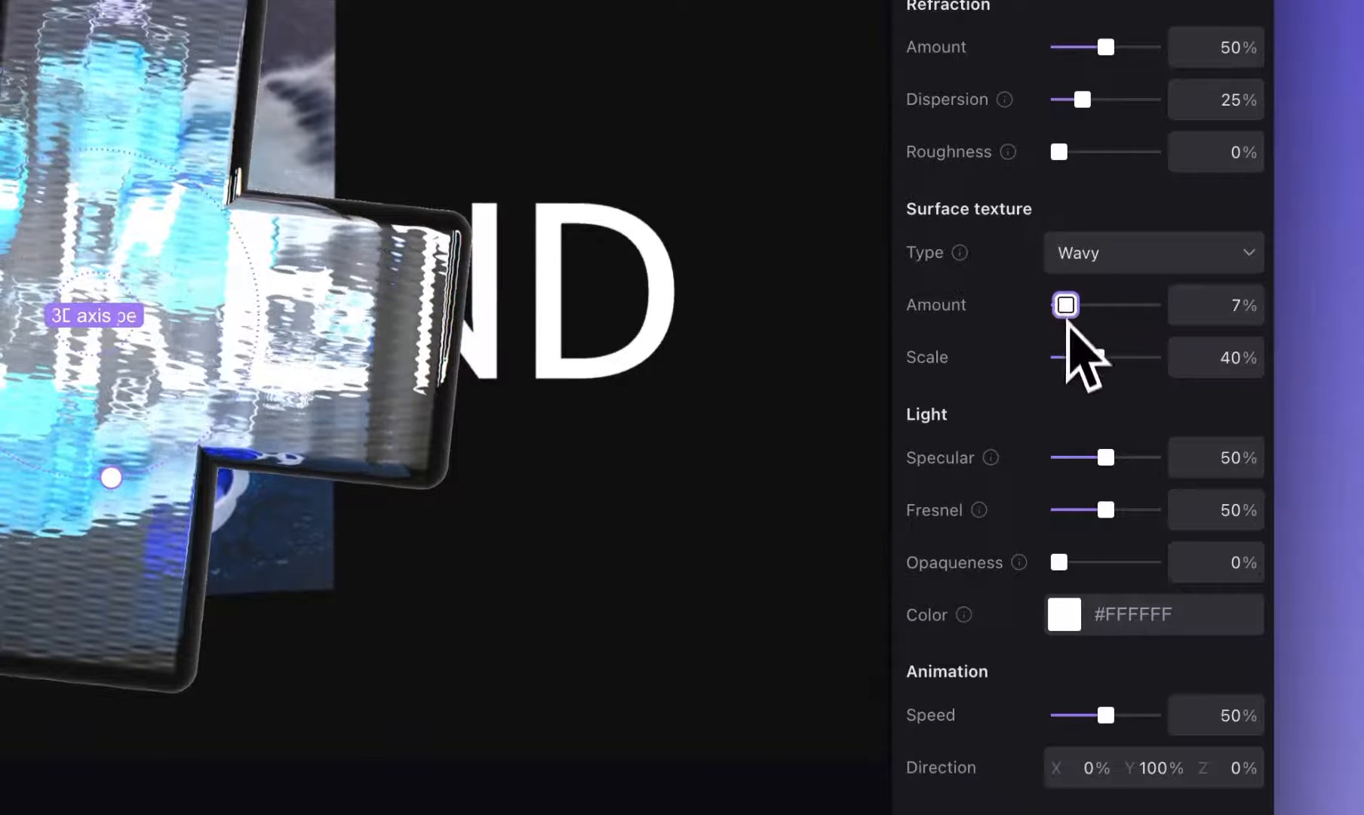
pyautogui.moveTo(1097, 357); pyautogui.dragTo(1081, 357)
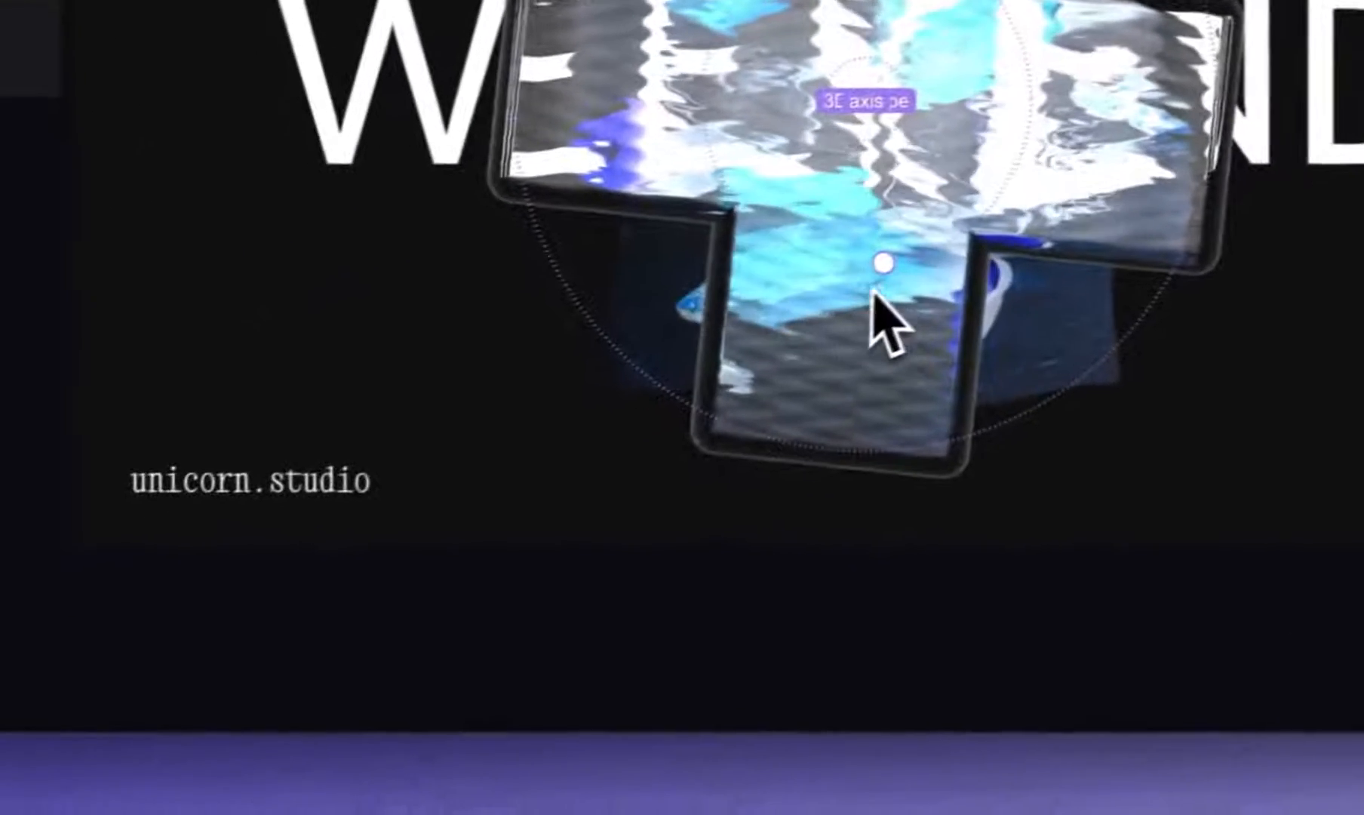
# Set the 3D shape's Specular to 0% and Fresnel to 26%, and resize and rotate it on the canvas to 22% scale.
pyautogui.moveTo(875, 296); pyautogui.dragTo(540, 533)
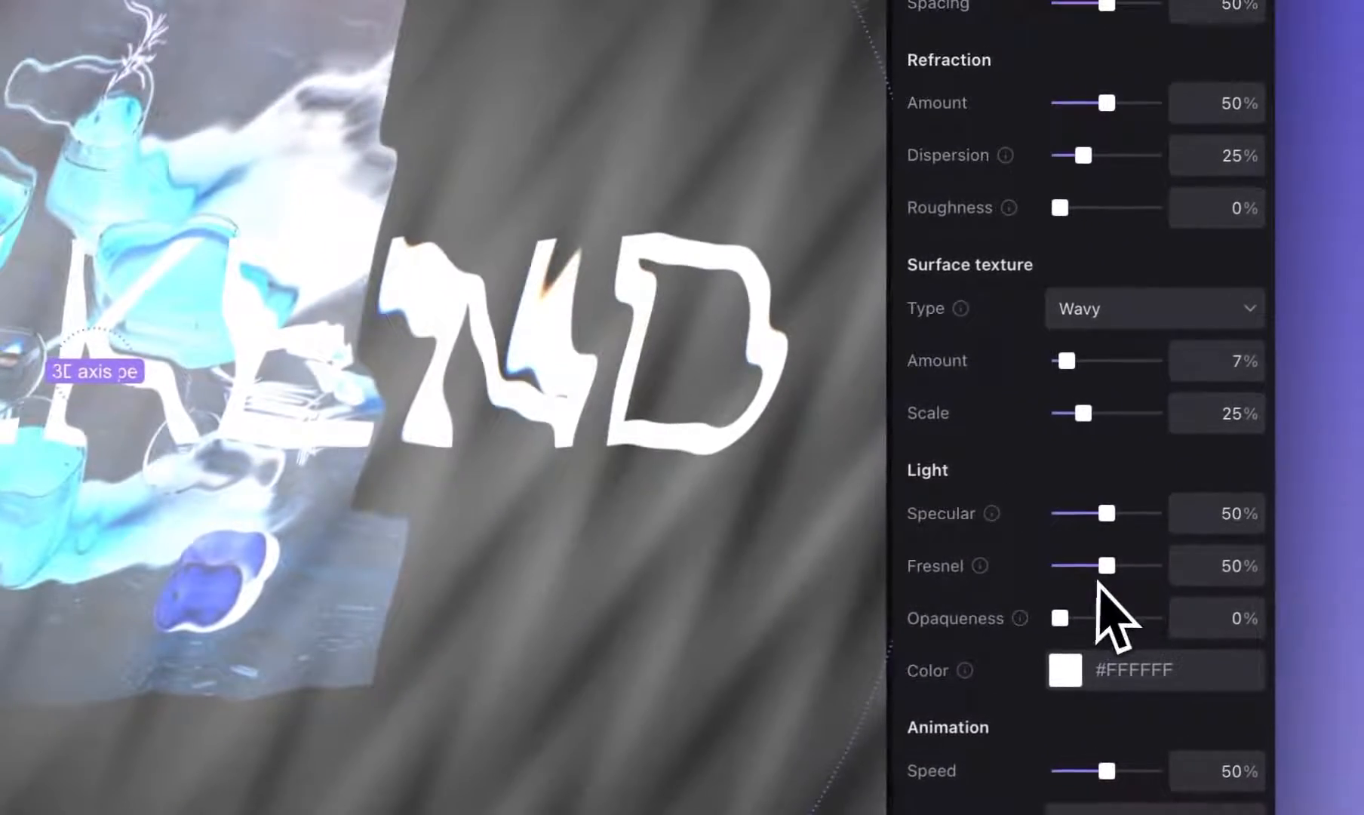
pyautogui.moveTo(1105, 565); pyautogui.dragTo(1030, 519)
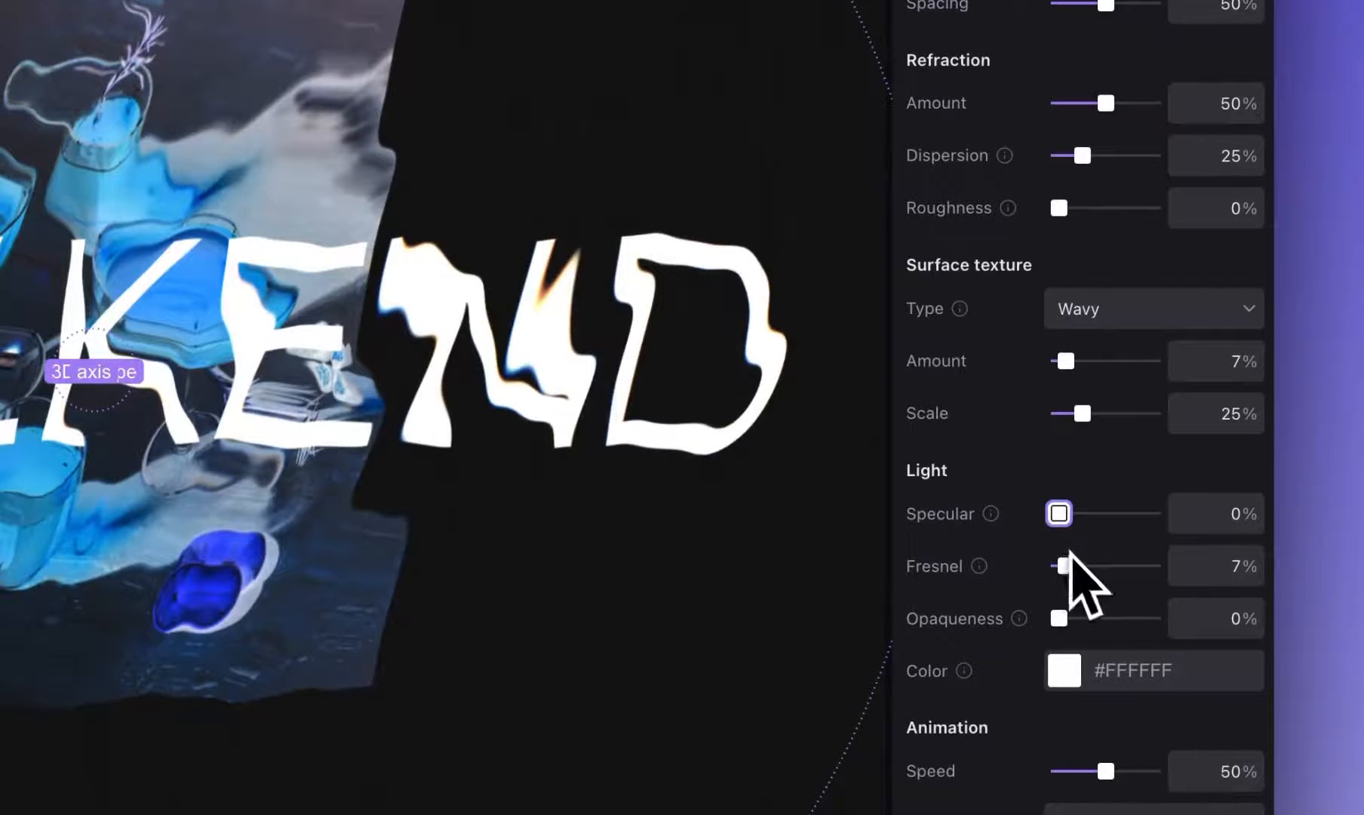
pyautogui.moveTo(1092, 570); pyautogui.dragTo(1090, 571)
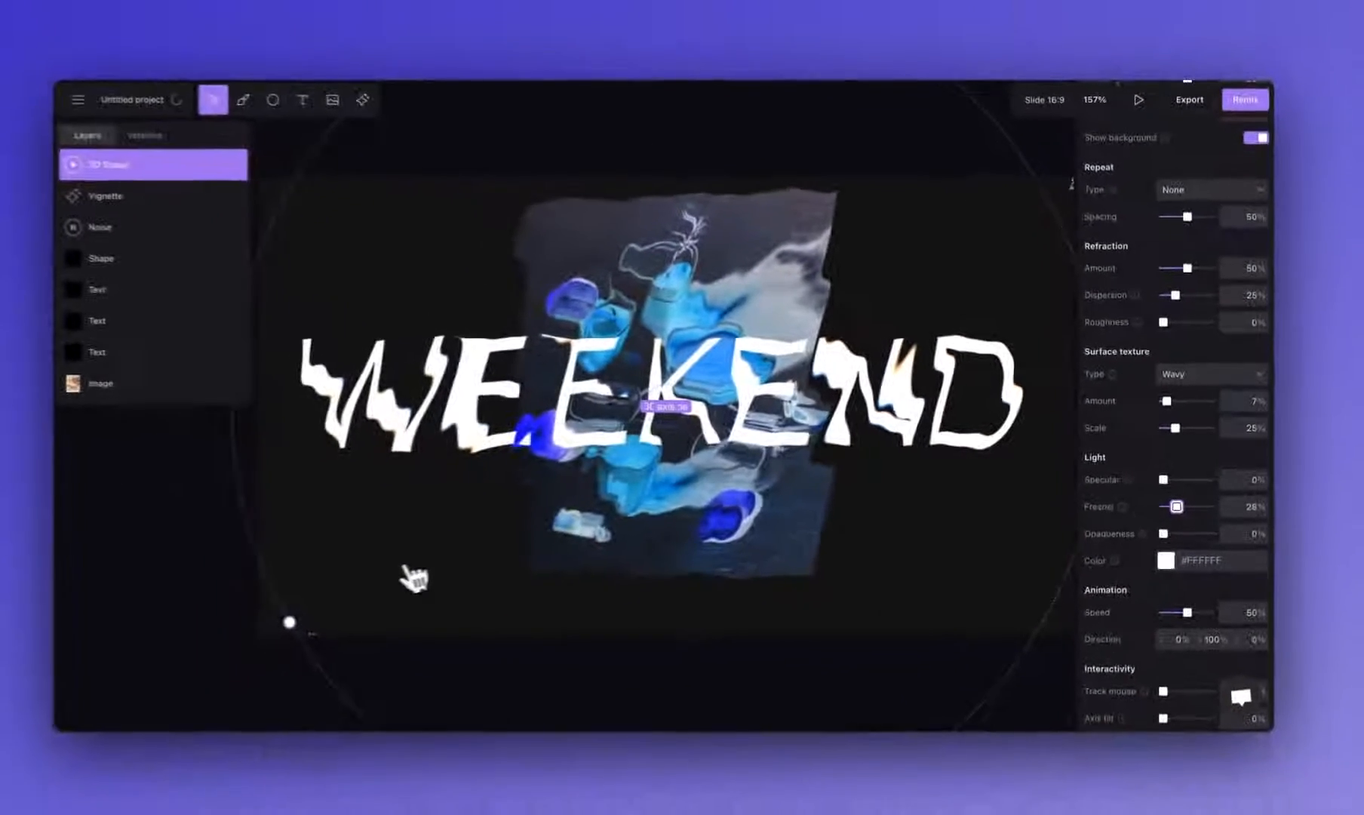
pyautogui.moveTo(318, 618); pyautogui.dragTo(630, 324)
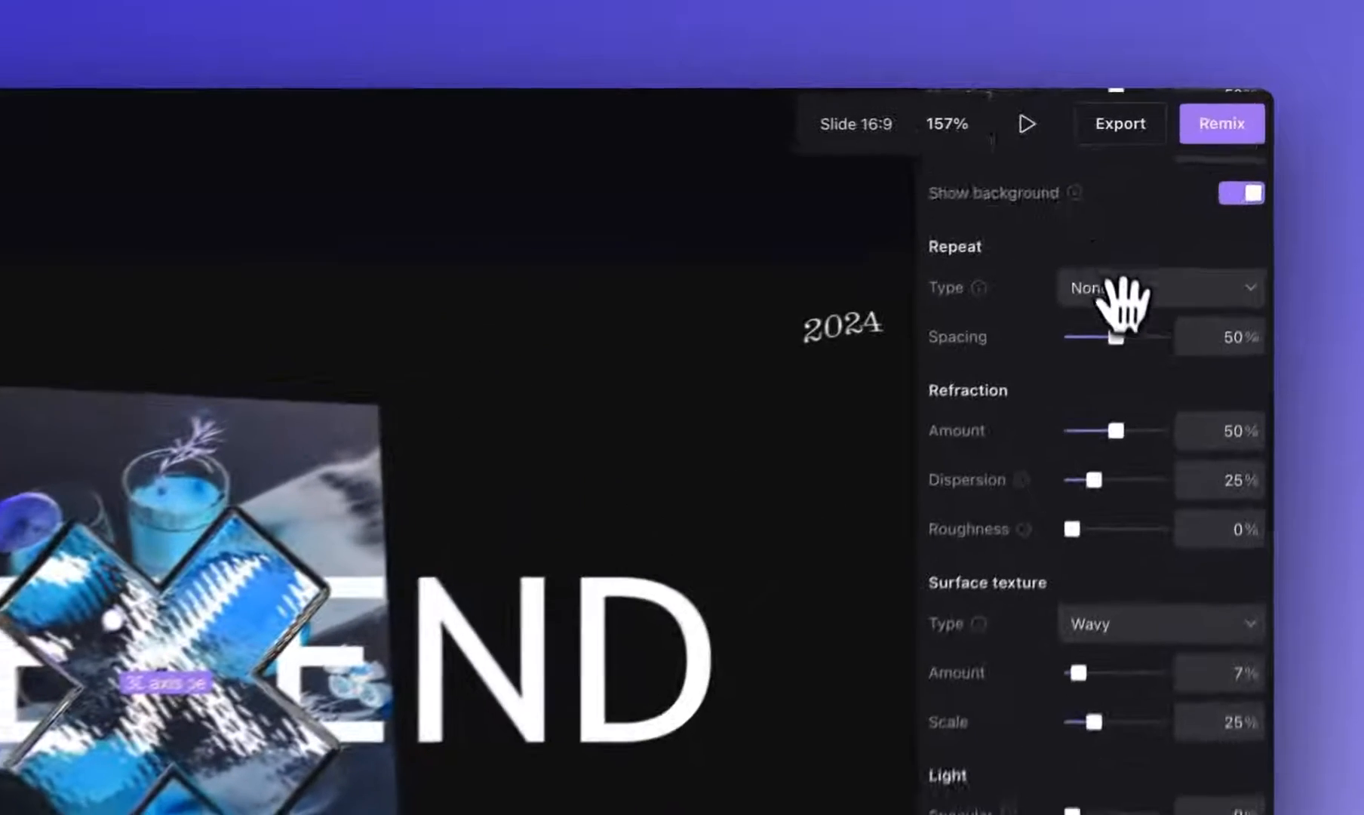
# Add an Appear event to the 3D shape that animates Scale from an initial value of 200%, and preview it.
pyautogui.scroll(5, 1198, 202)
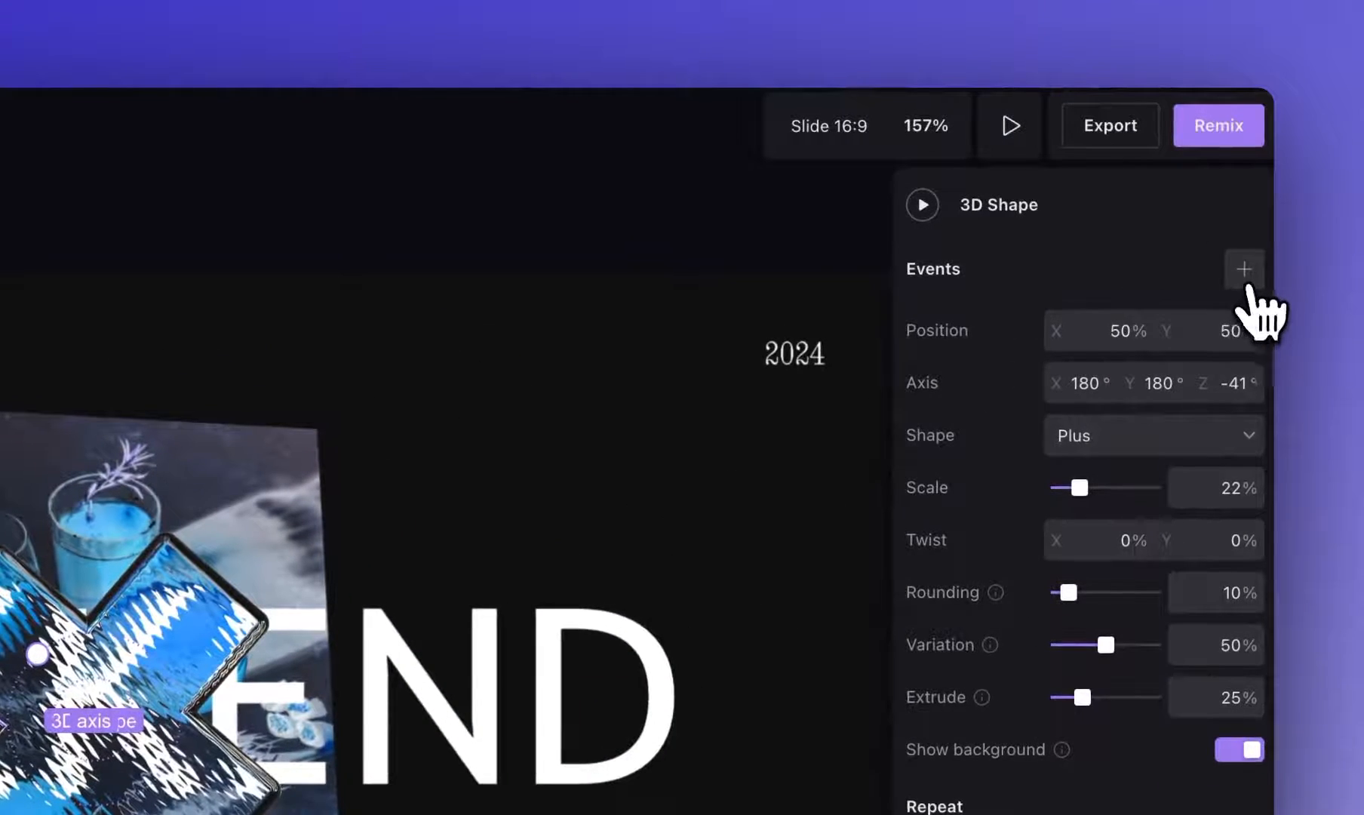
pyautogui.click(1244, 269)
pyautogui.click(1111, 324)
pyautogui.click(851, 377)
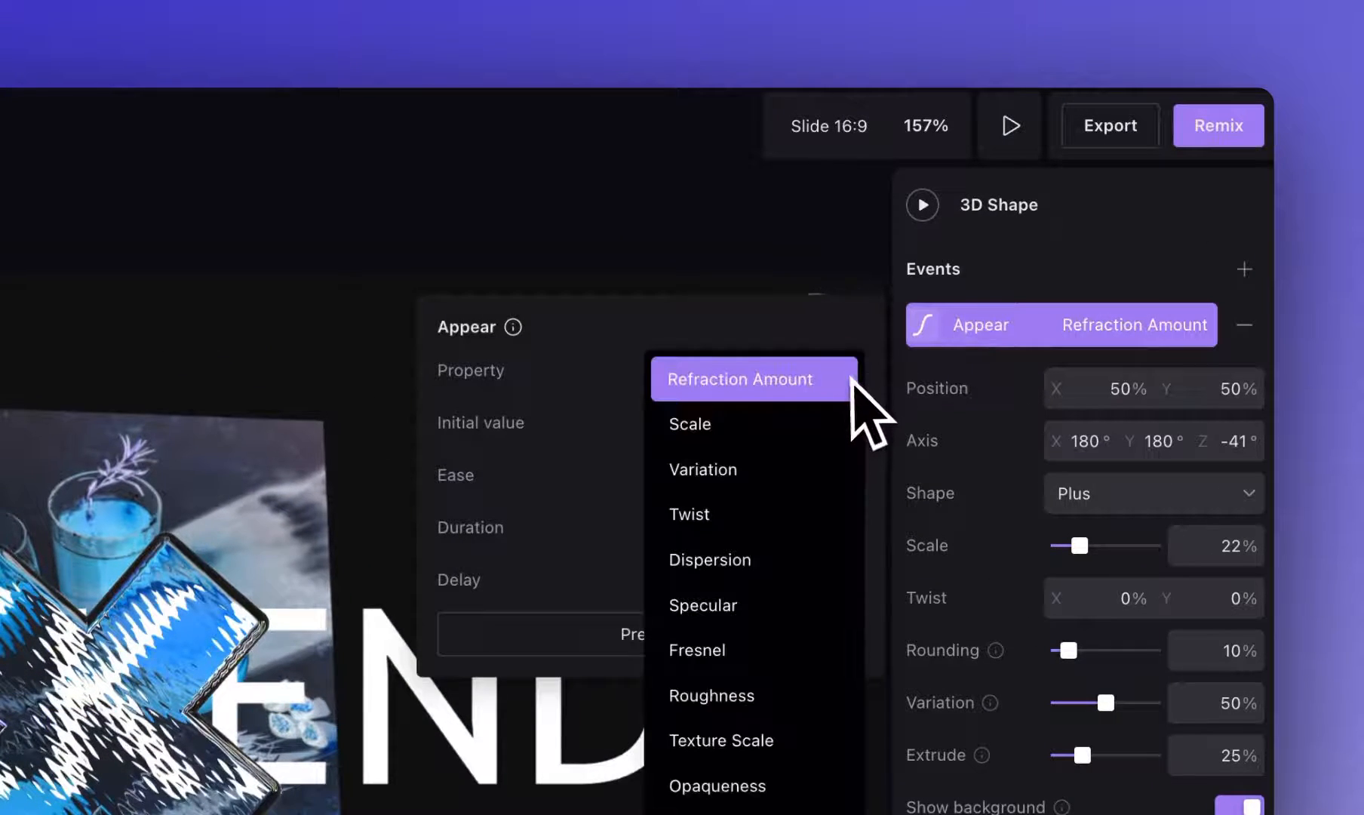
pyautogui.click(834, 427)
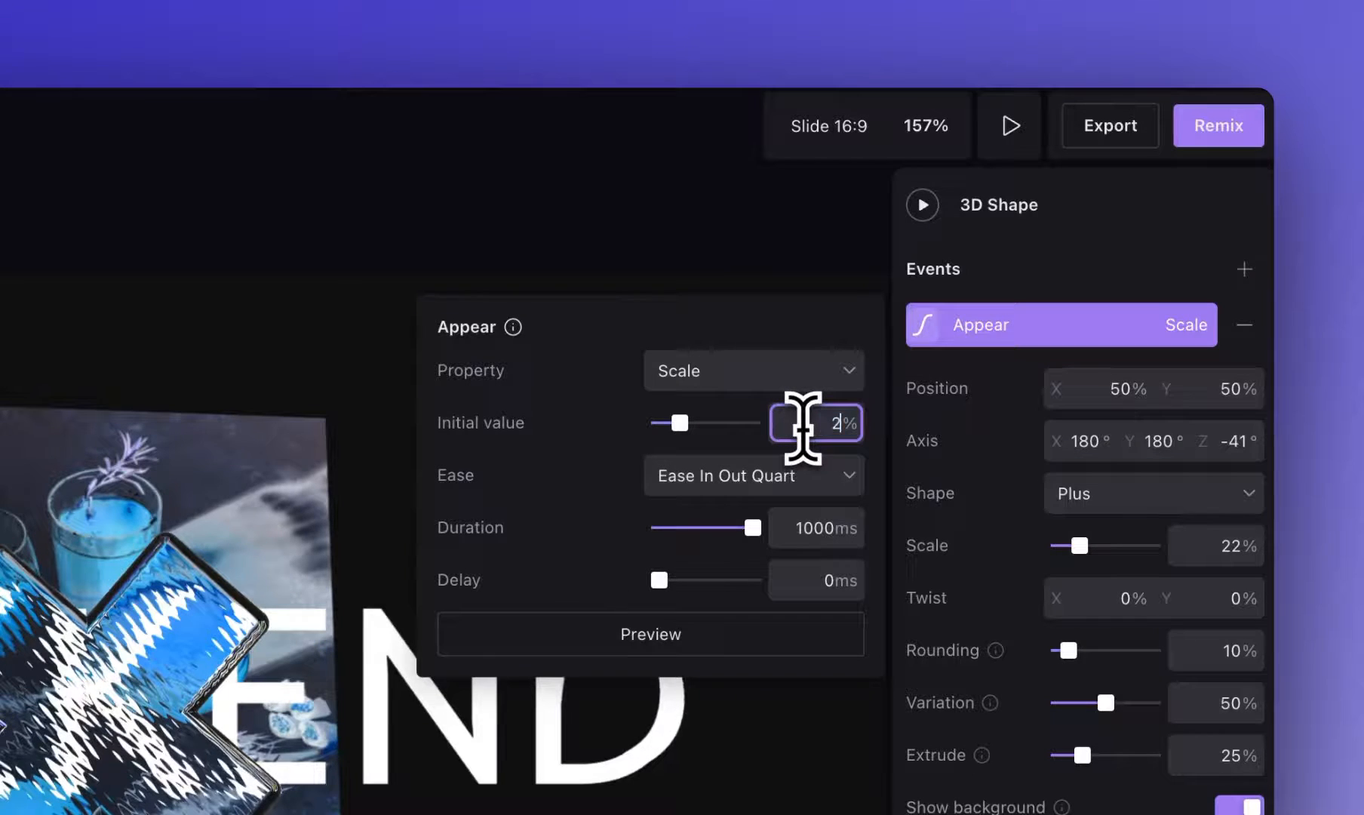
pyautogui.press('Return')
pyautogui.click(642, 634)
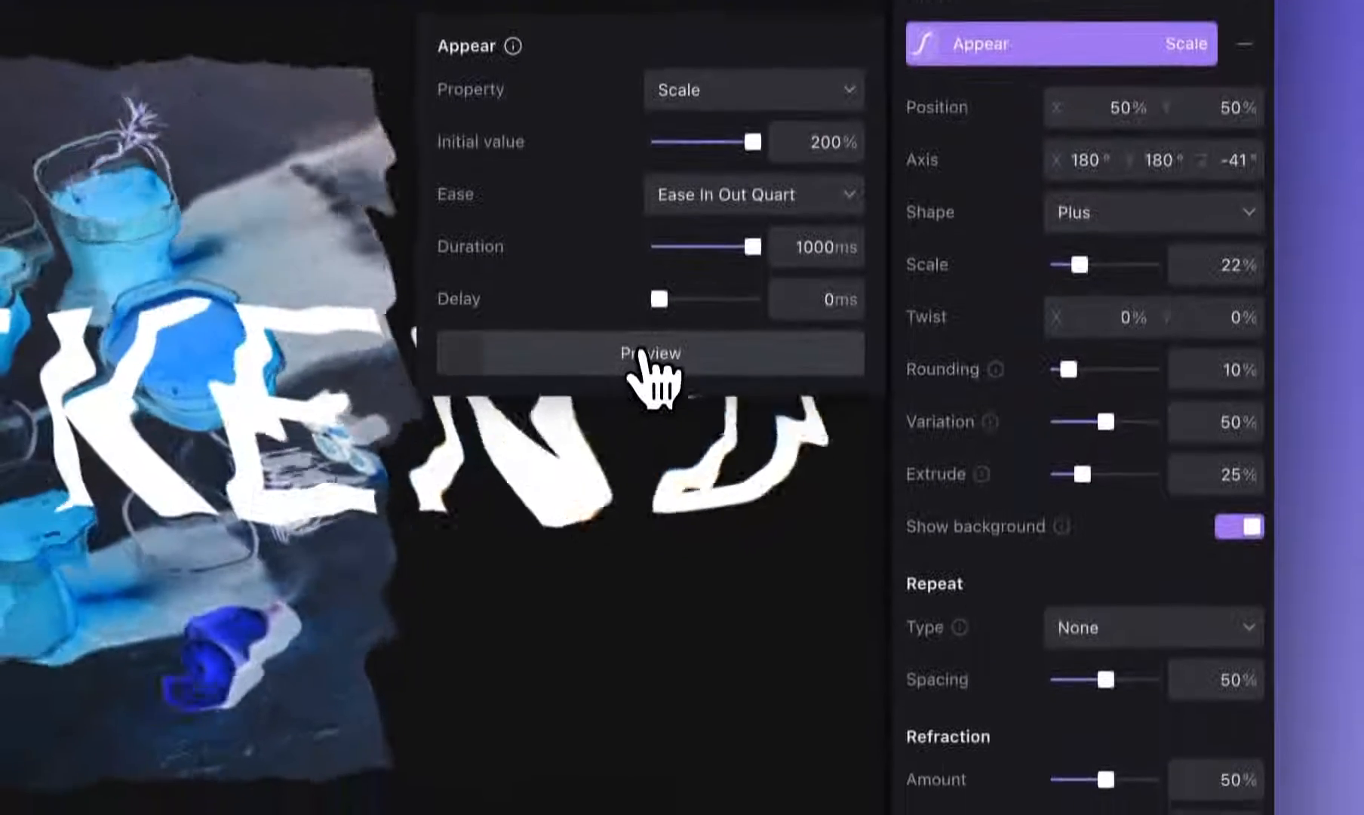
pyautogui.click(642, 354)
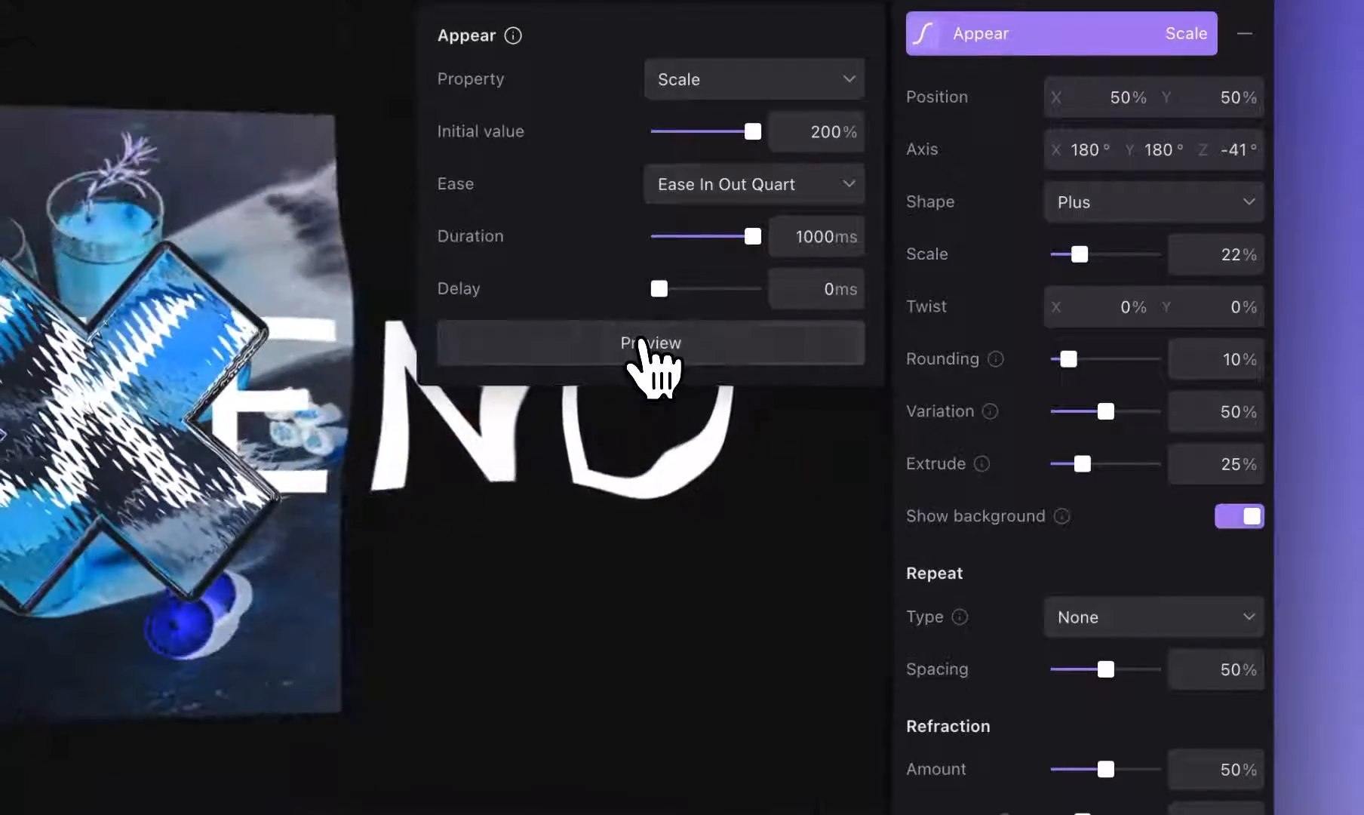
# Set the Scale event's ease to Ease Out Expo and its delay to 500 ms, and preview the animation.
pyautogui.click(657, 188)
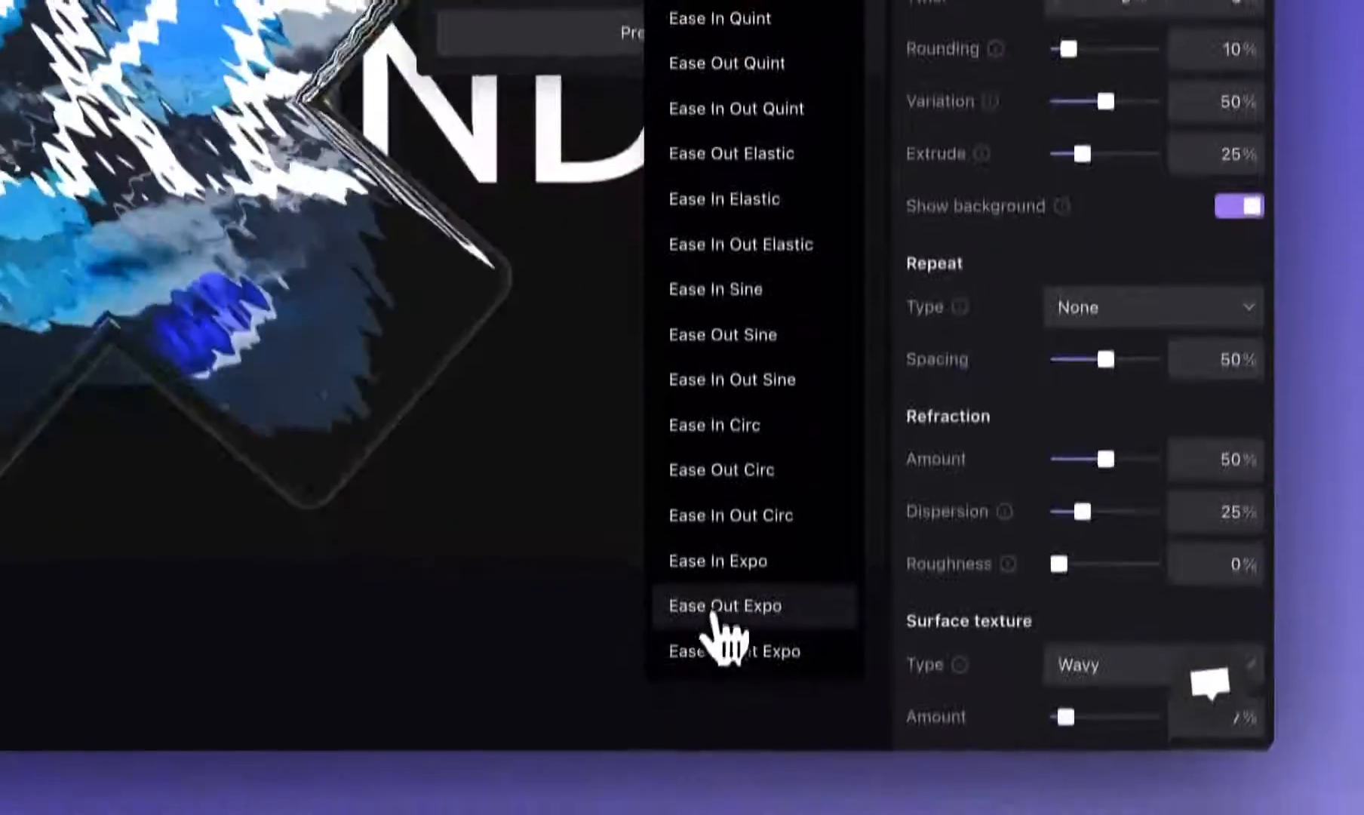
pyautogui.click(717, 608)
pyautogui.click(804, 513)
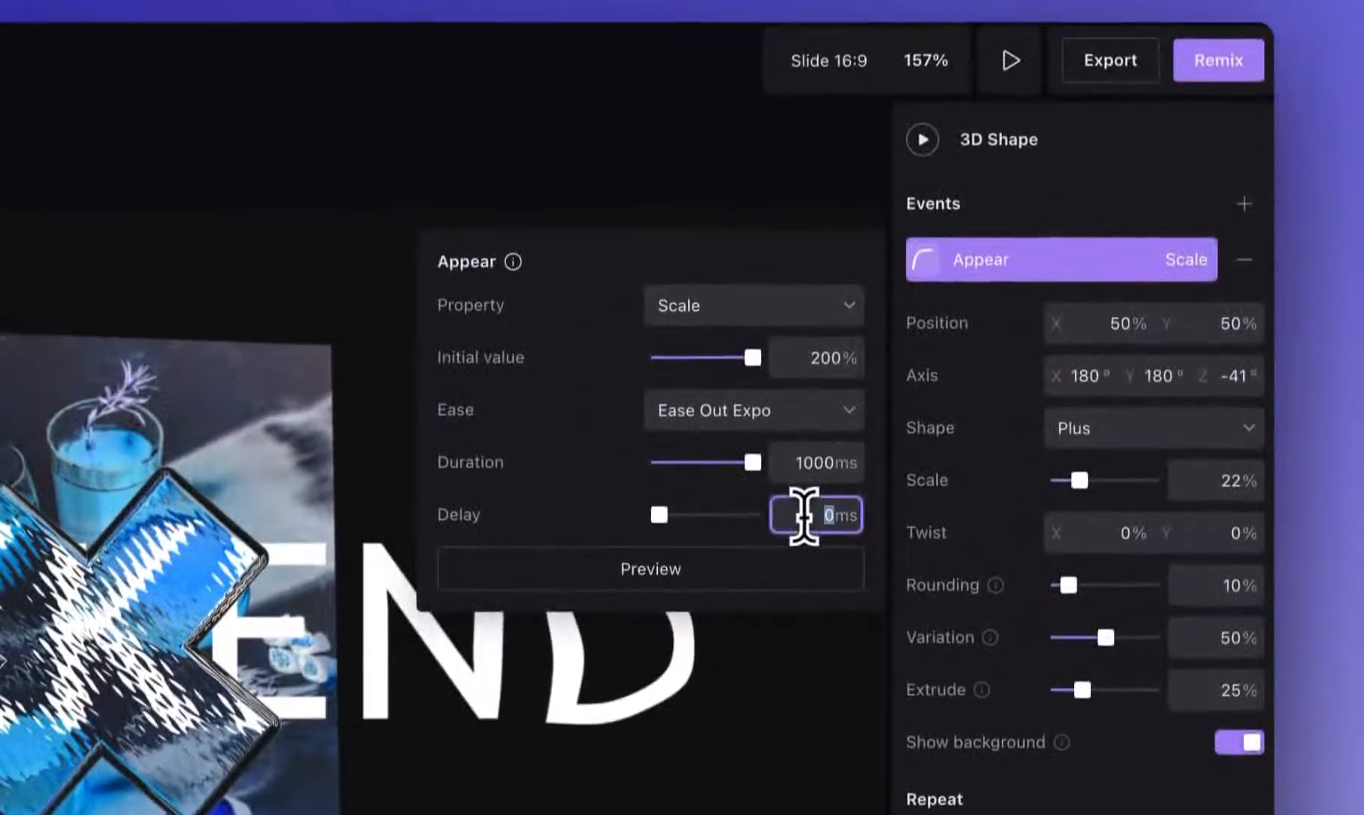
pyautogui.write('500')
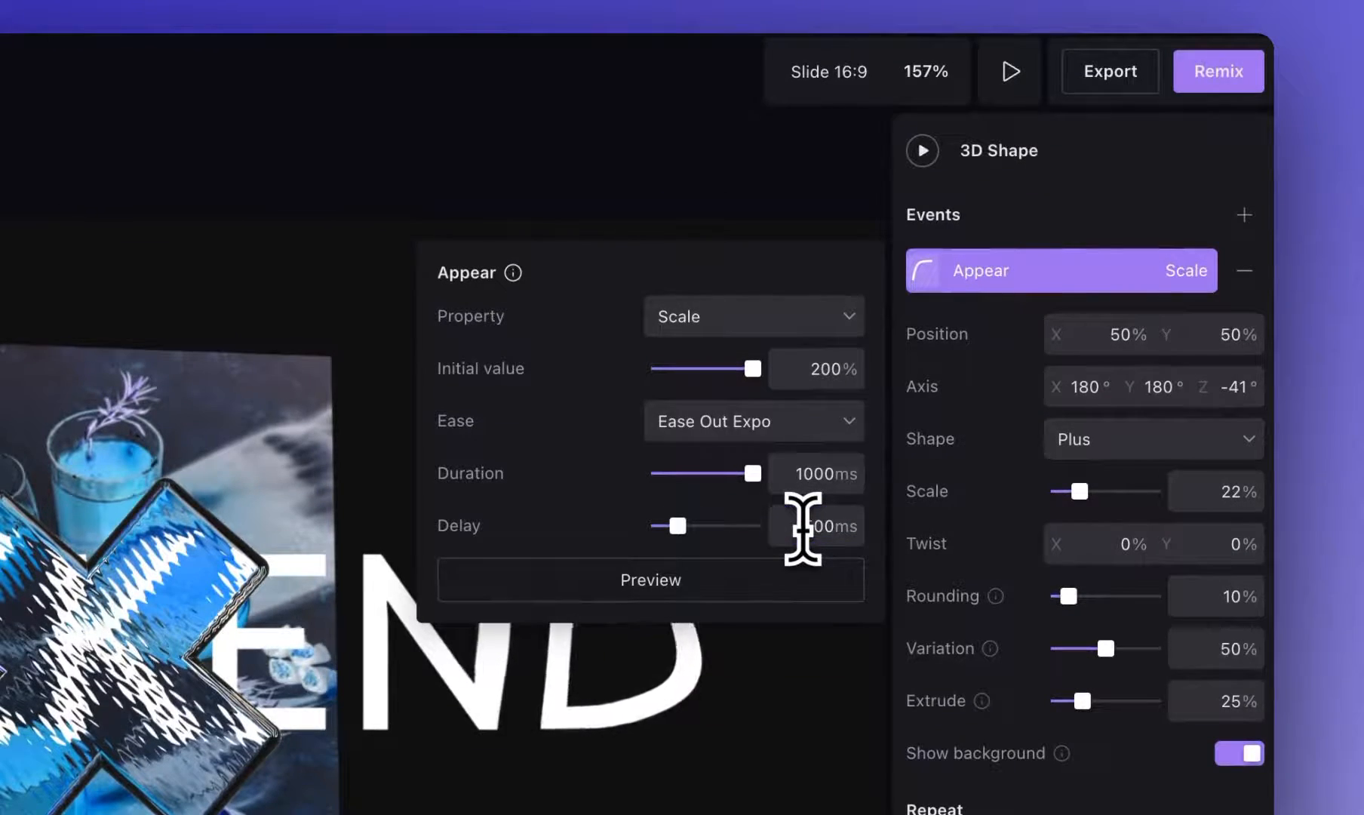
pyautogui.click(773, 592)
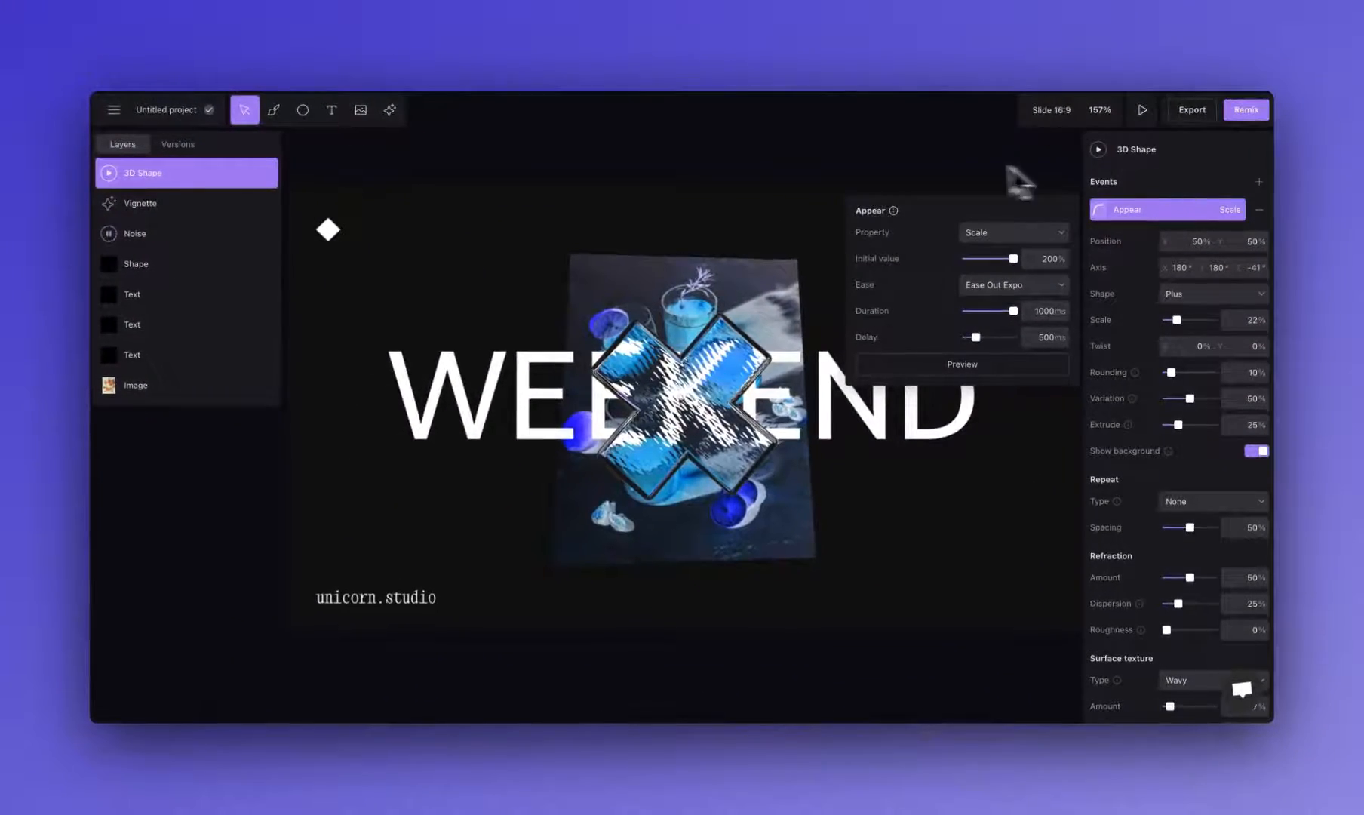
pyautogui.click(884, 162)
# Add a second Appear event to the 3D shape for Axis, with an initial Z value of -400°, and preview it.
pyautogui.click(688, 408)
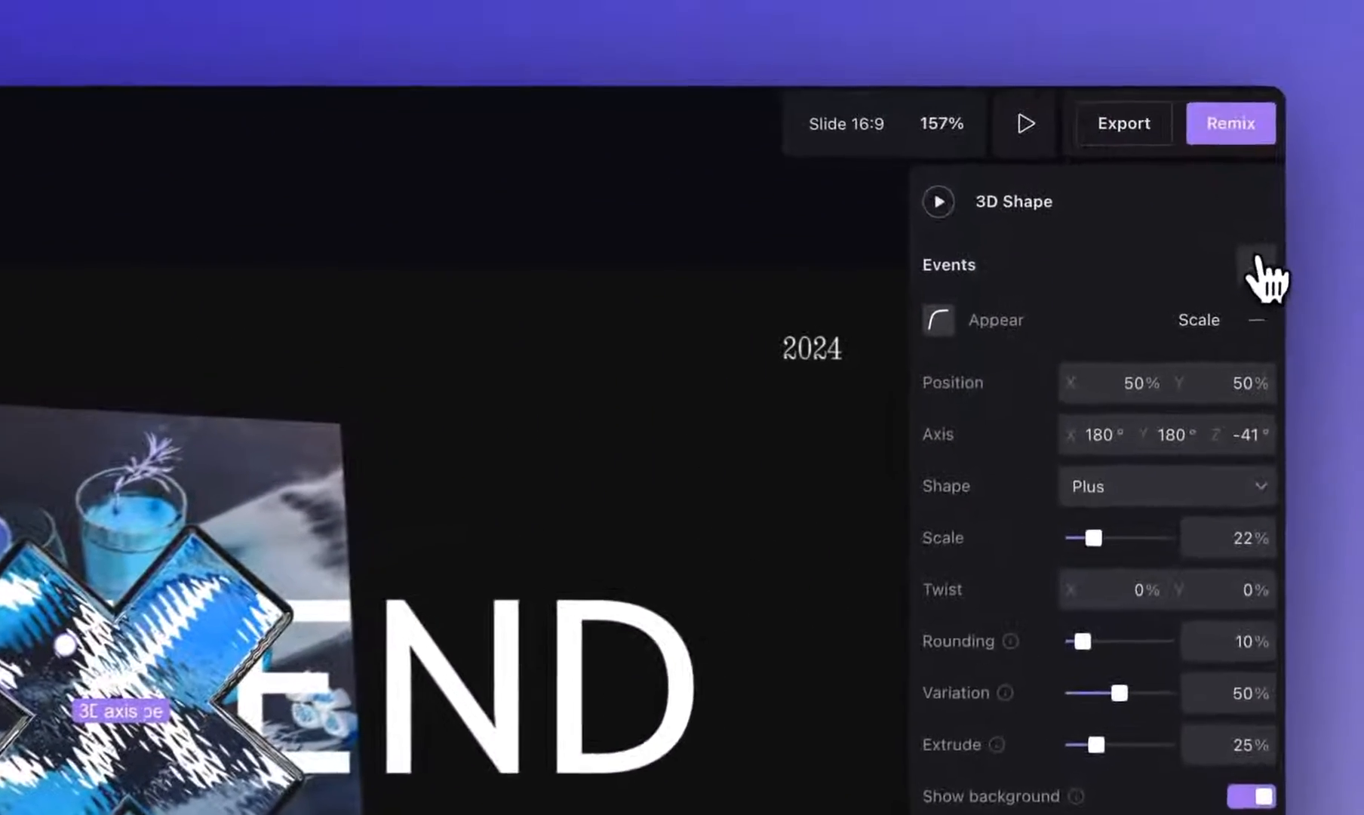
pyautogui.click(1258, 184)
pyautogui.click(1057, 374)
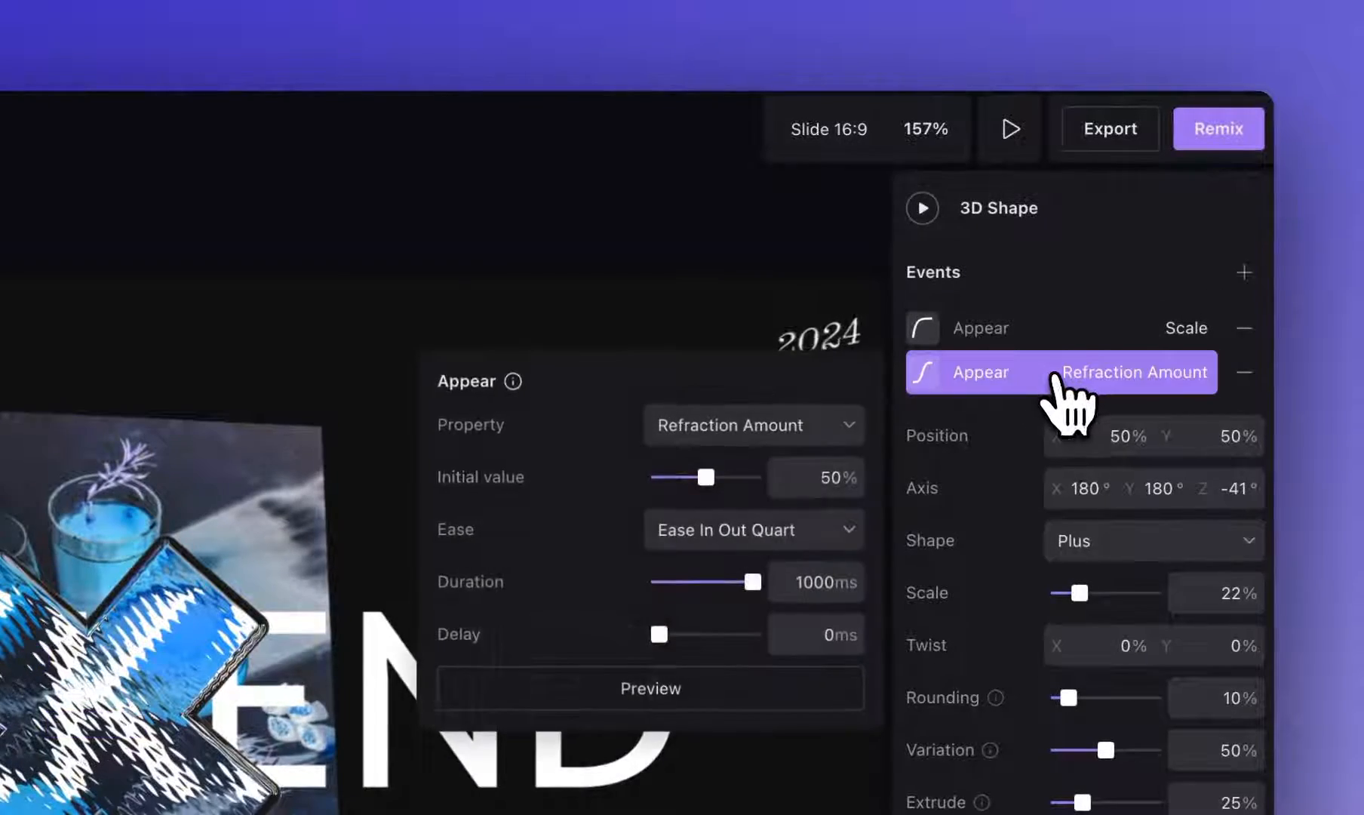
pyautogui.click(717, 429)
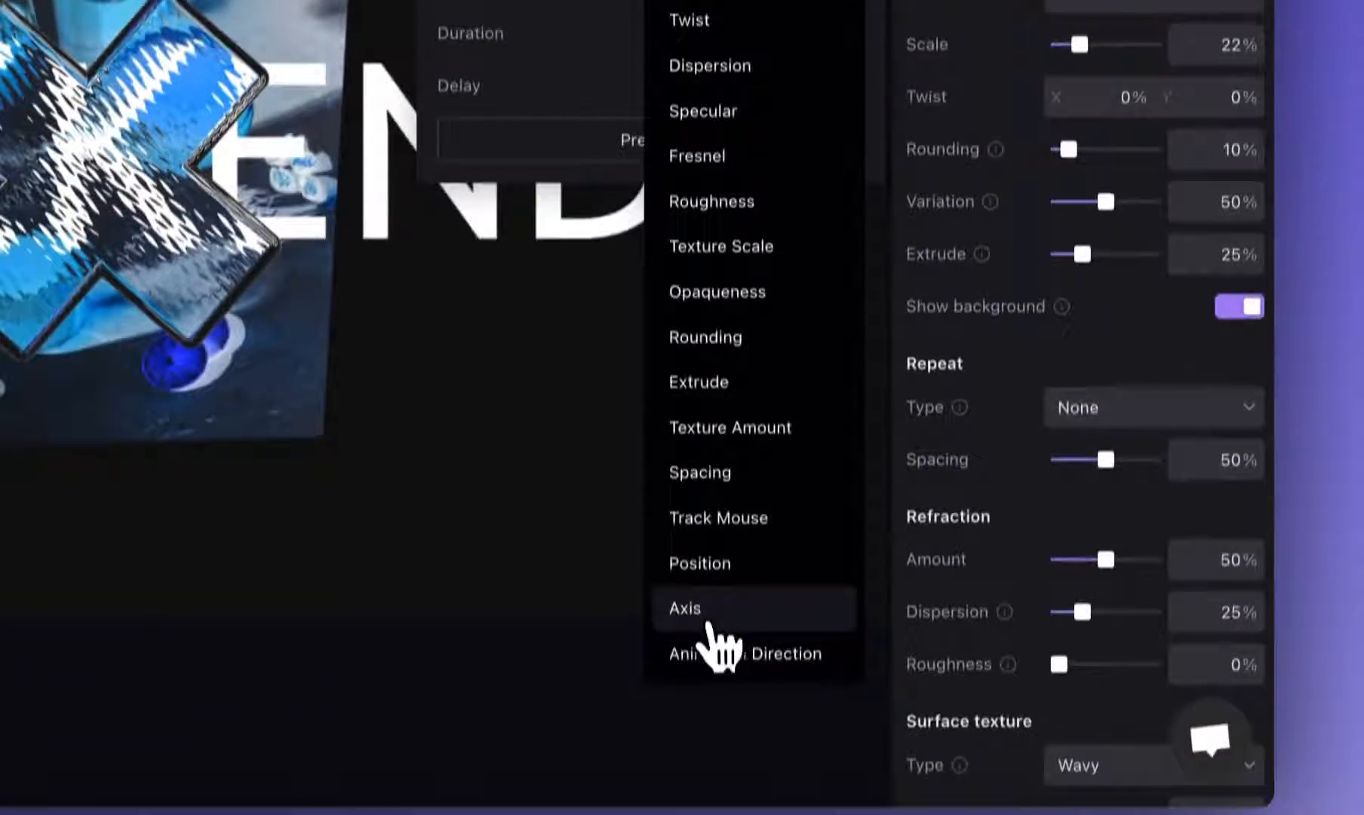
pyautogui.click(706, 633)
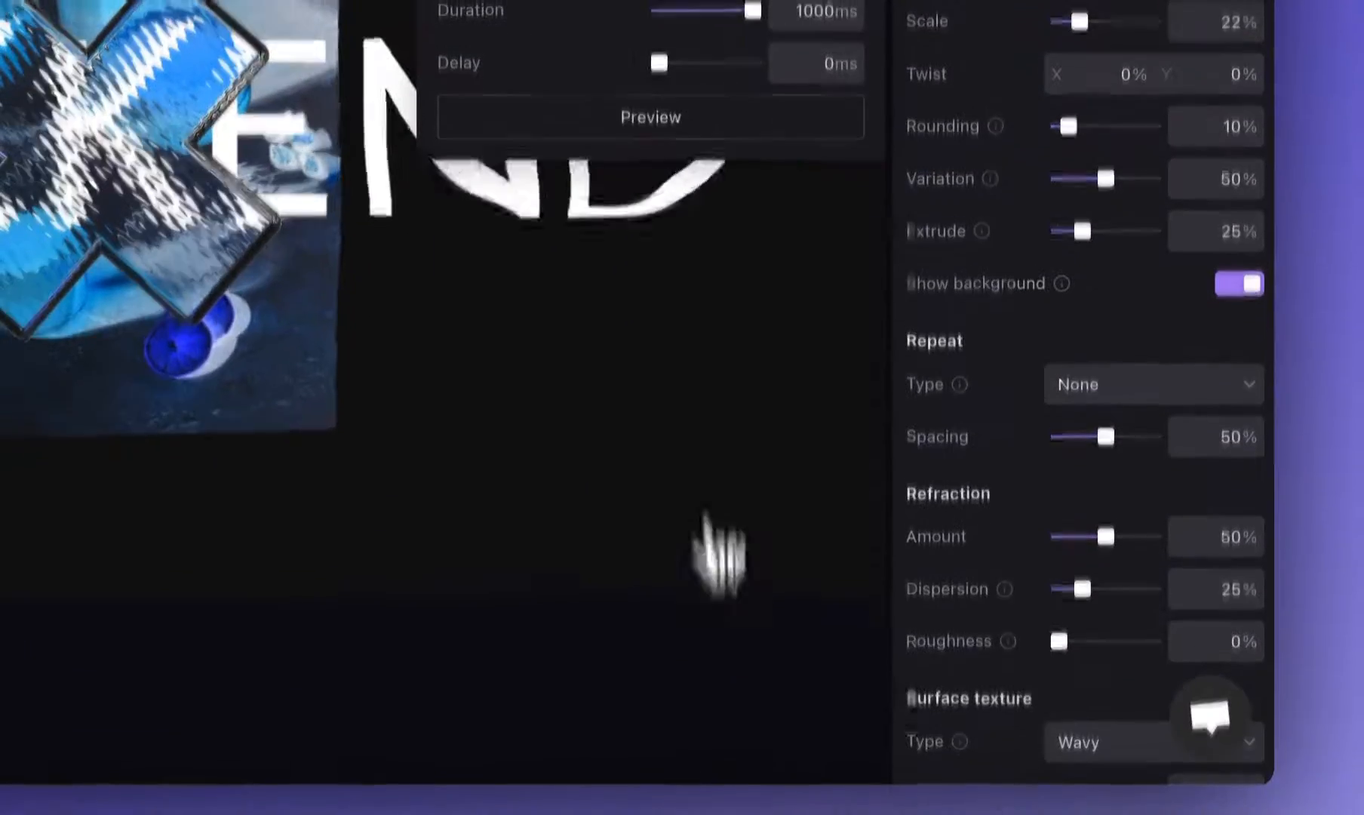
pyautogui.click(828, 139)
pyautogui.doubleClick(830, 196)
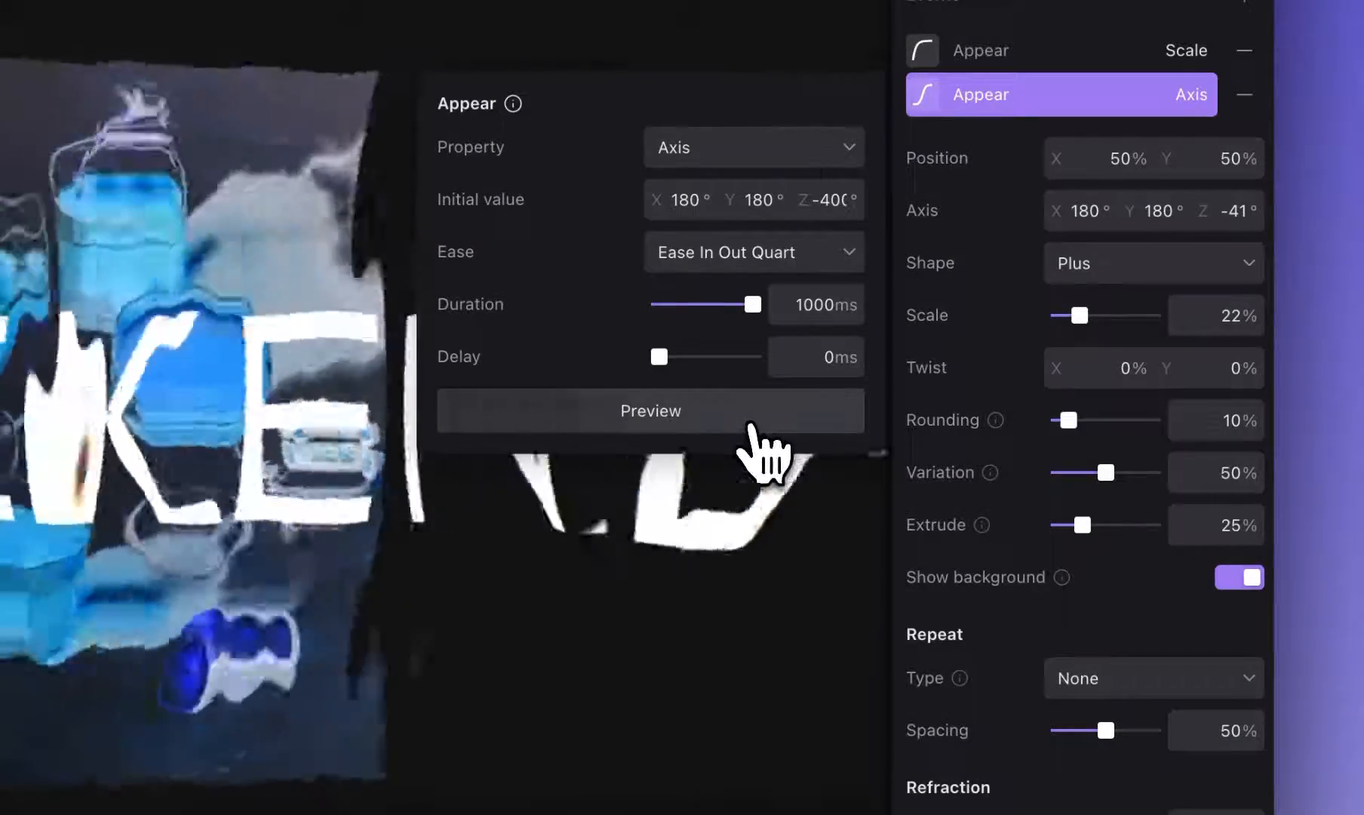
# Set the Axis event's ease to Ease Out Expo and its delay to 500 ms, and preview the combined animation.
pyautogui.click(716, 255)
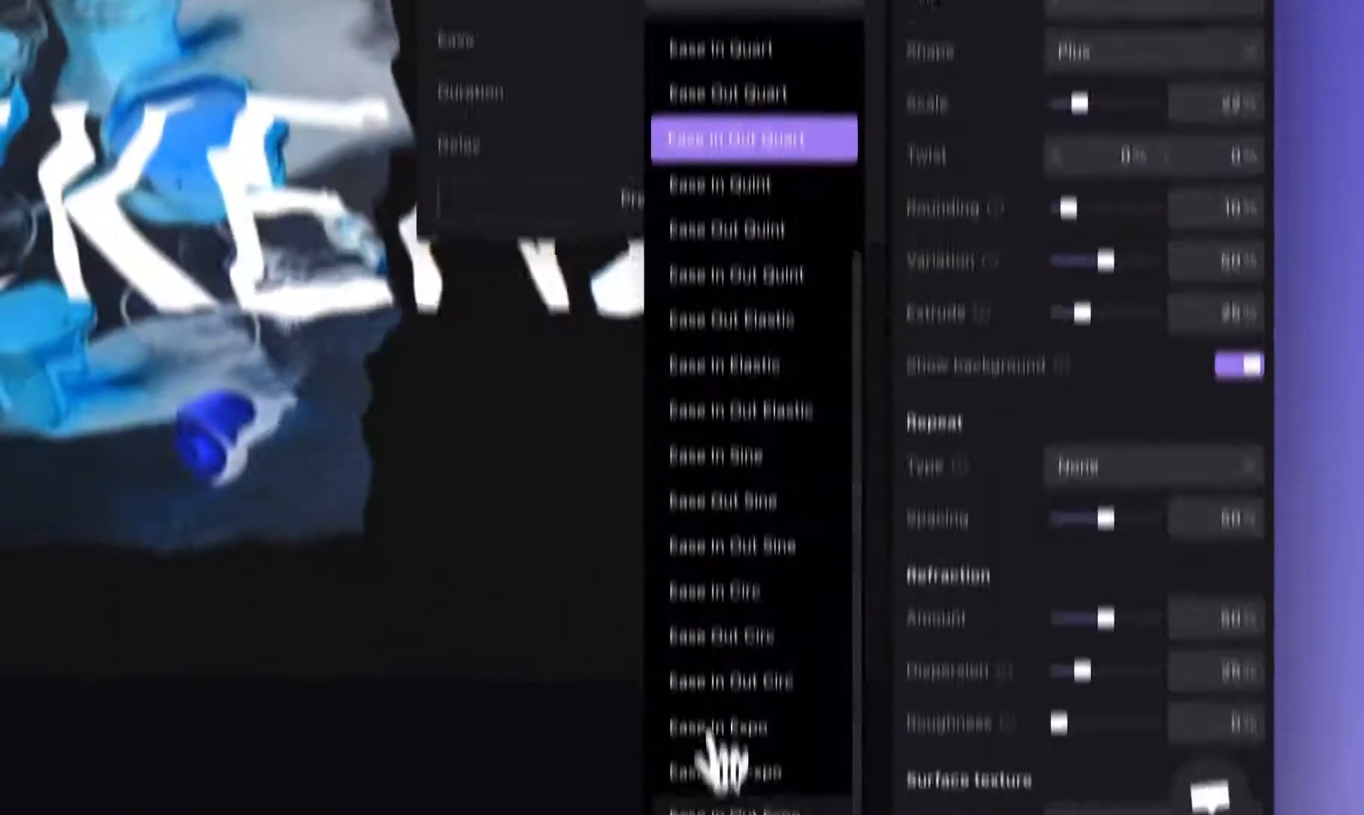
pyautogui.click(711, 650)
pyautogui.click(824, 17)
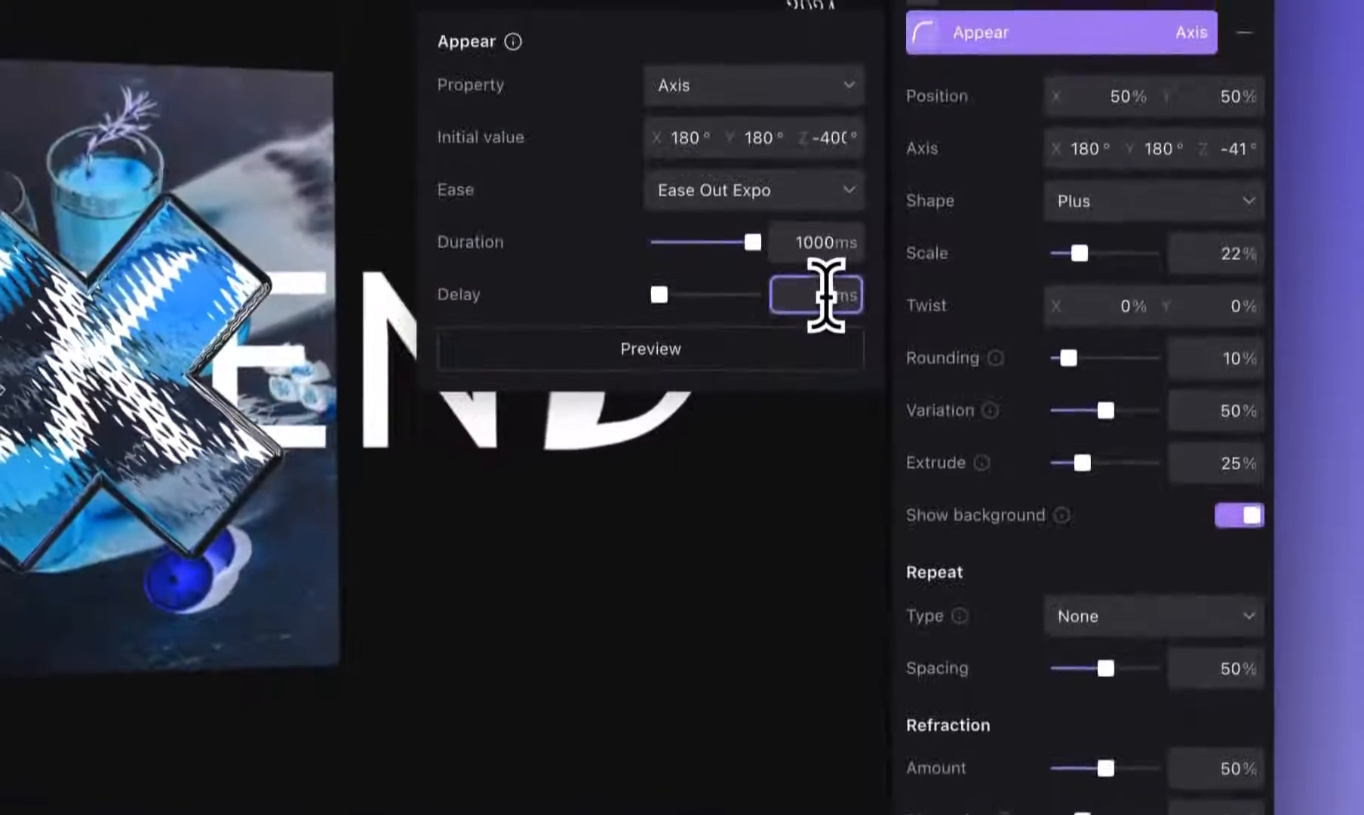
pyautogui.click(744, 361)
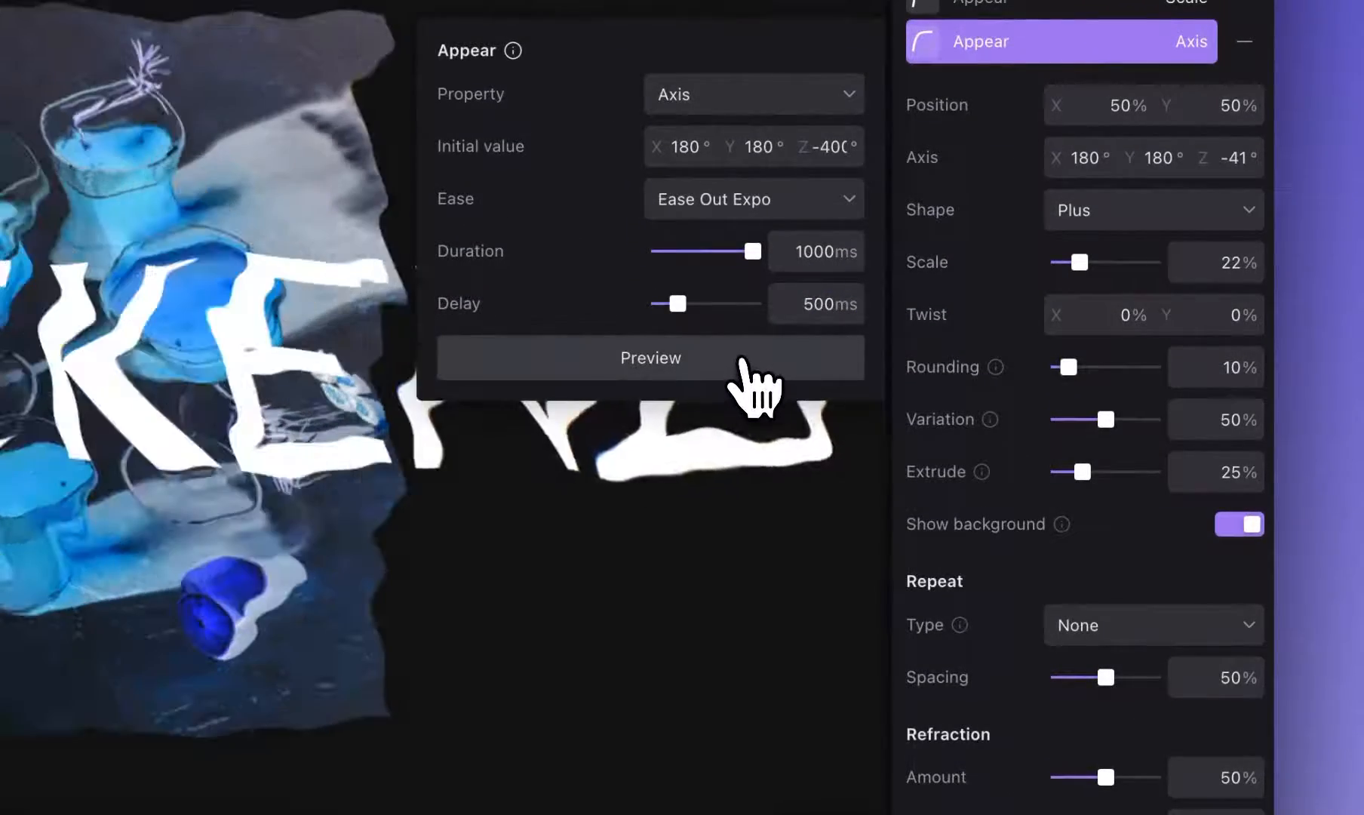
pyautogui.click(743, 361)
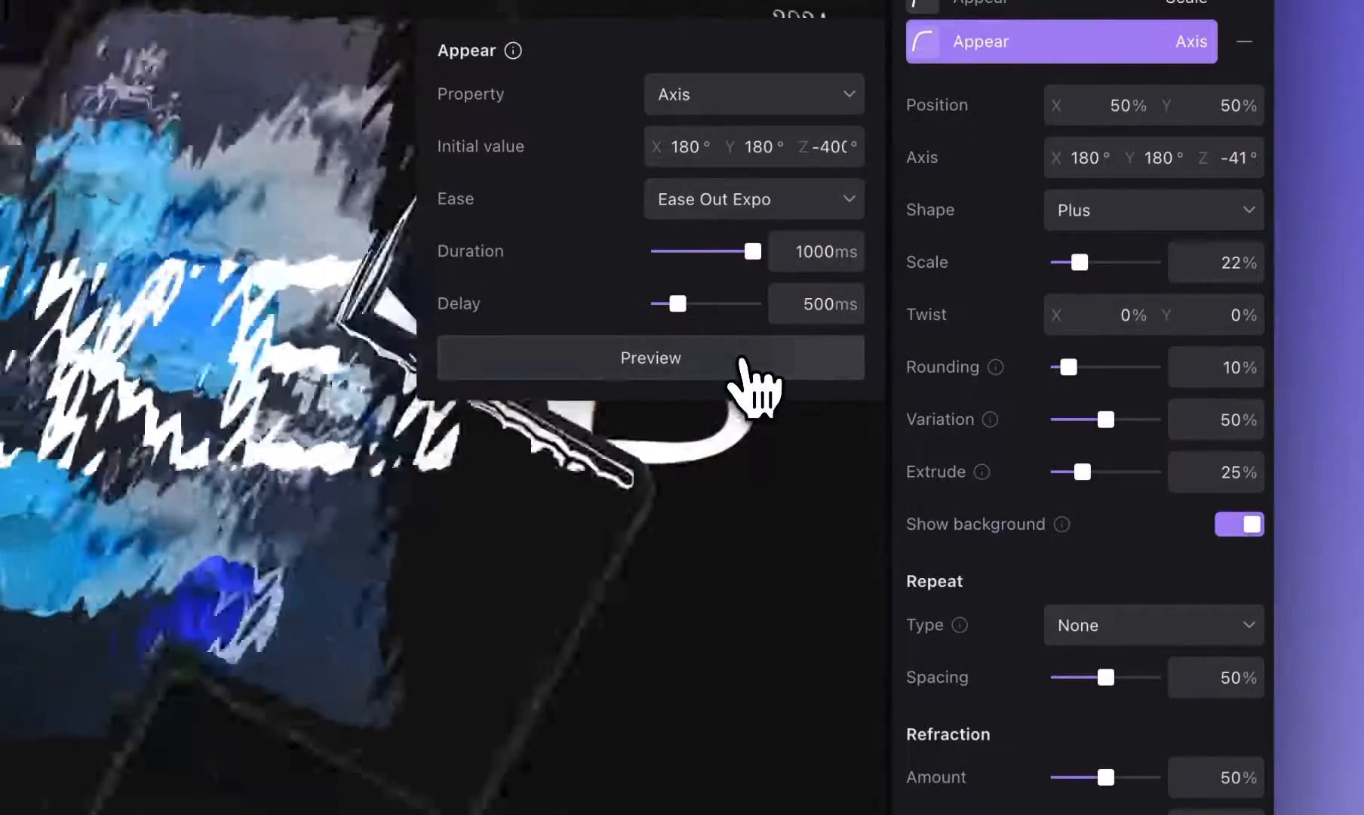
pyautogui.click(742, 361)
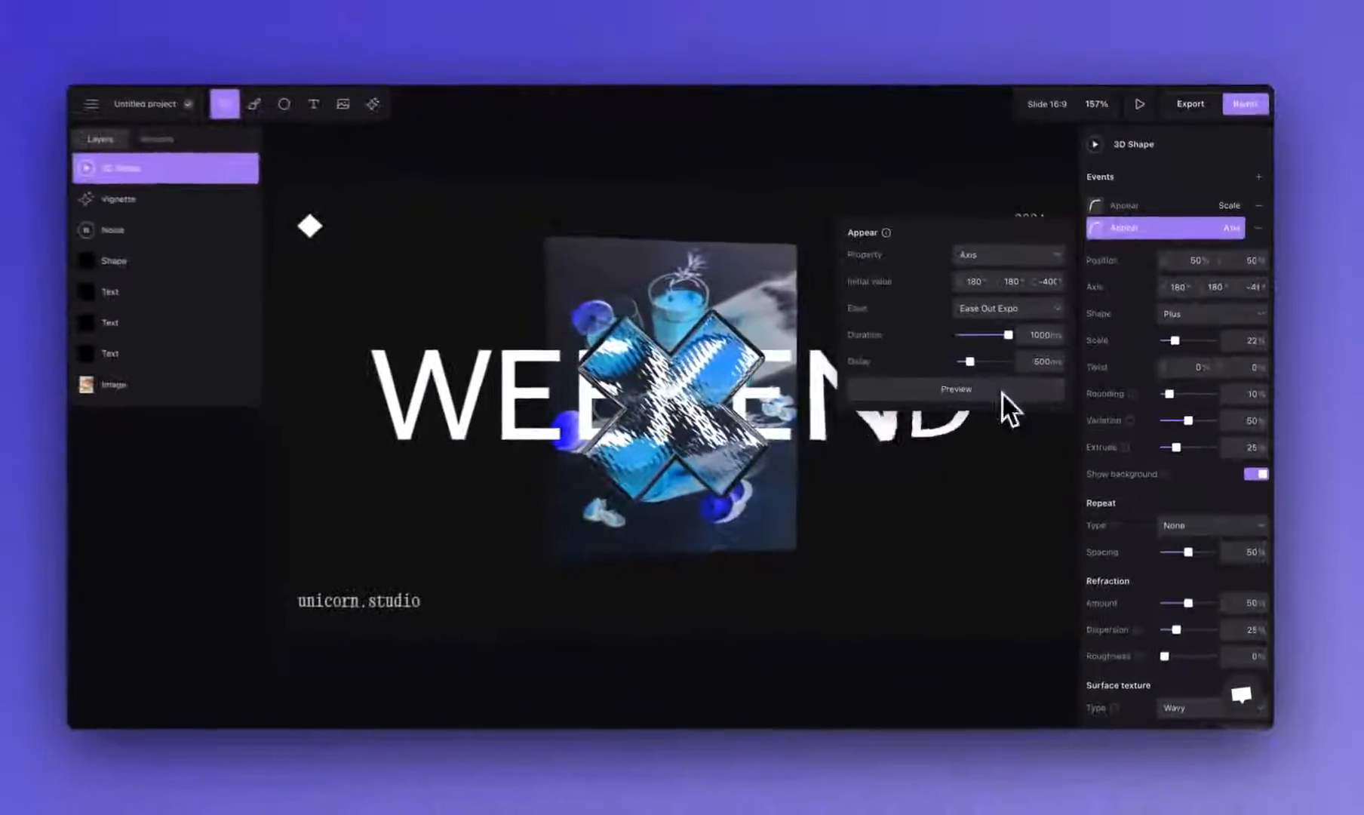
pyautogui.click(616, 765)
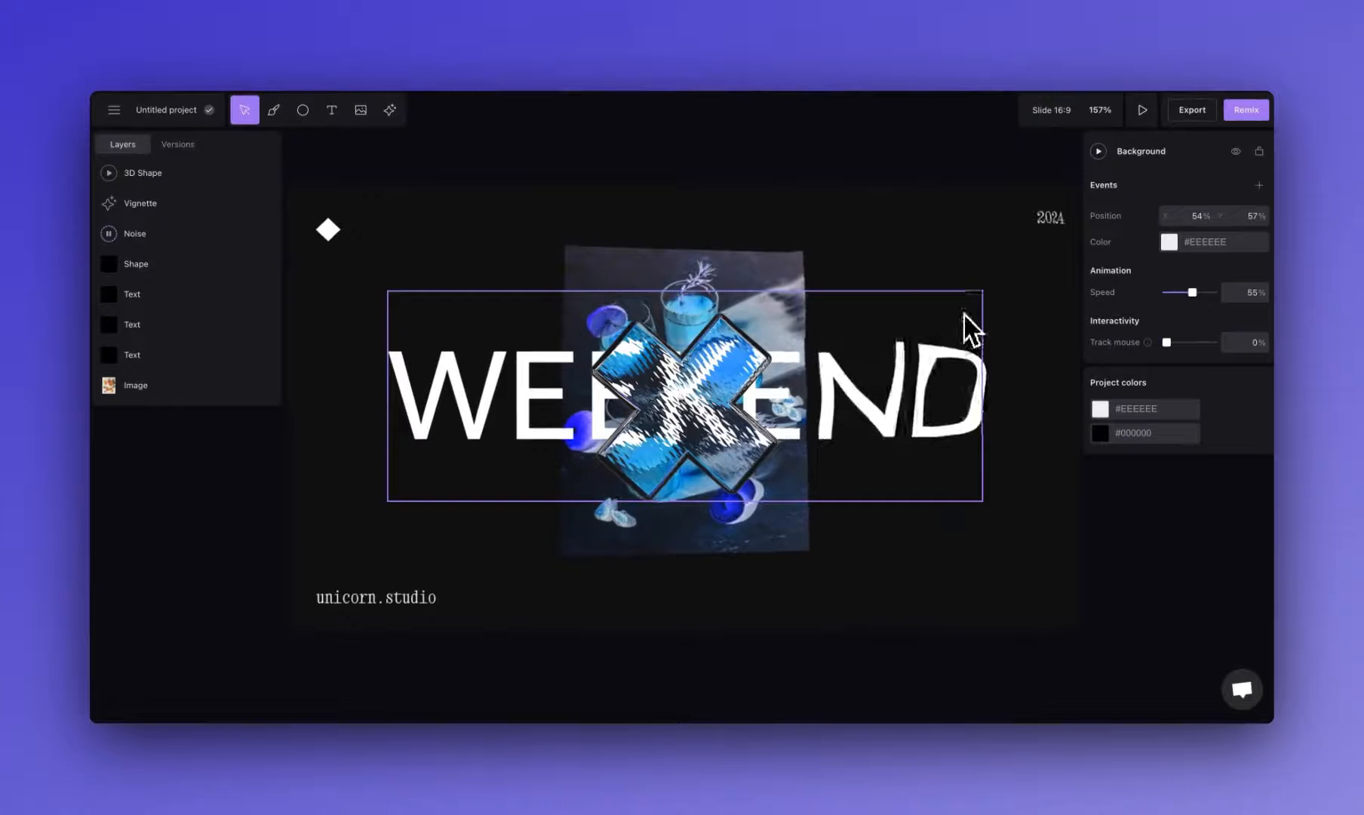
# Set the 3D shape's Track mouse interactivity to 100%.
pyautogui.click(173, 177)
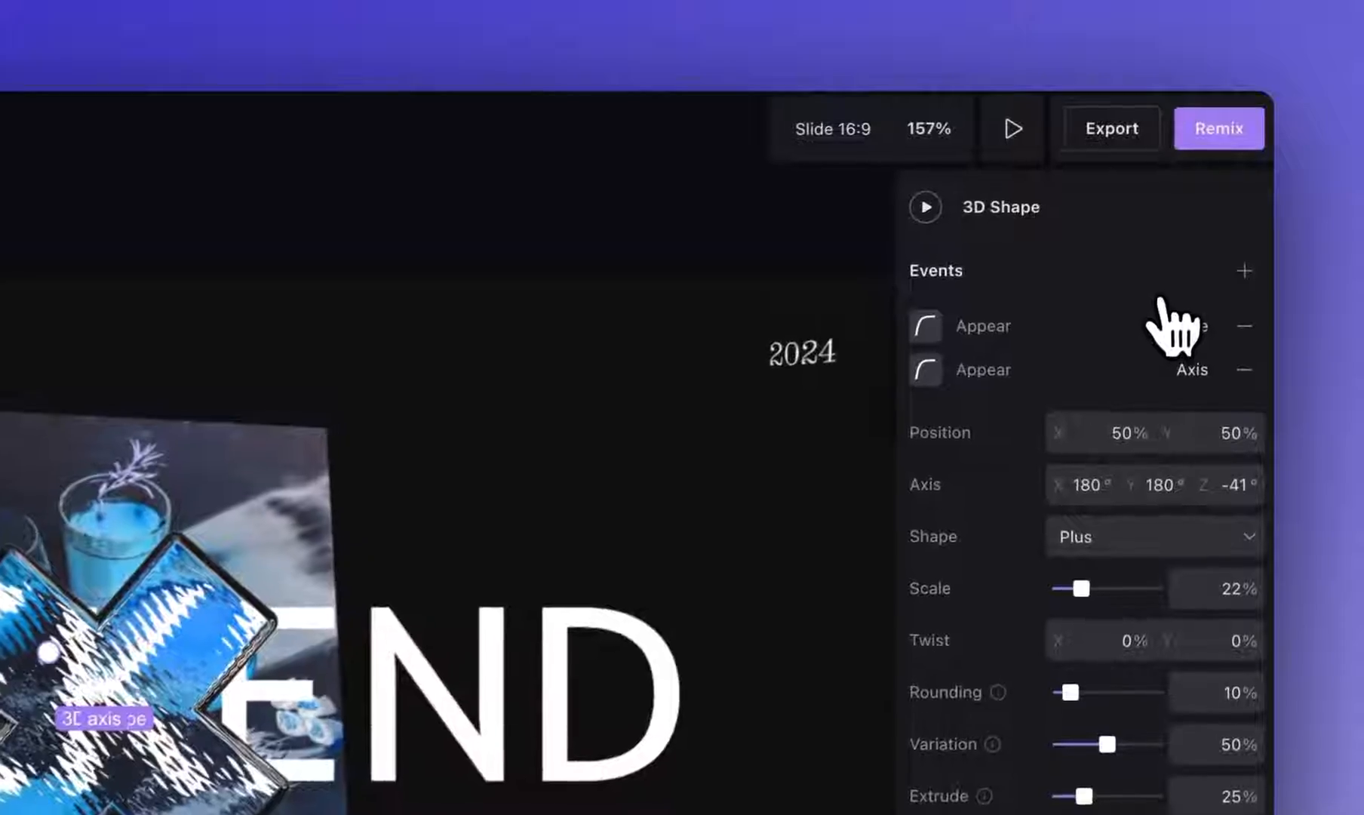
pyautogui.scroll(-8, 1207, 388)
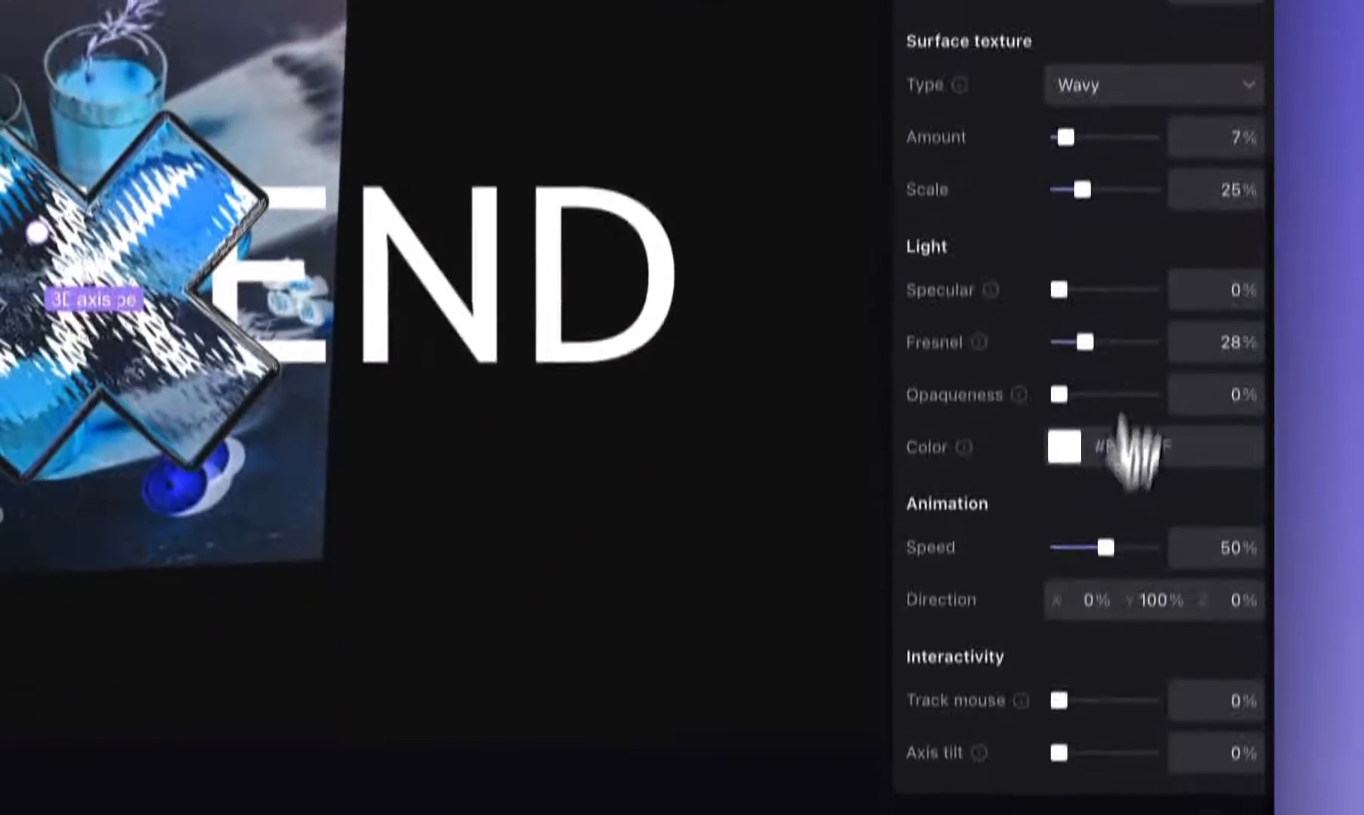
pyautogui.moveTo(1059, 699); pyautogui.dragTo(1130, 699)
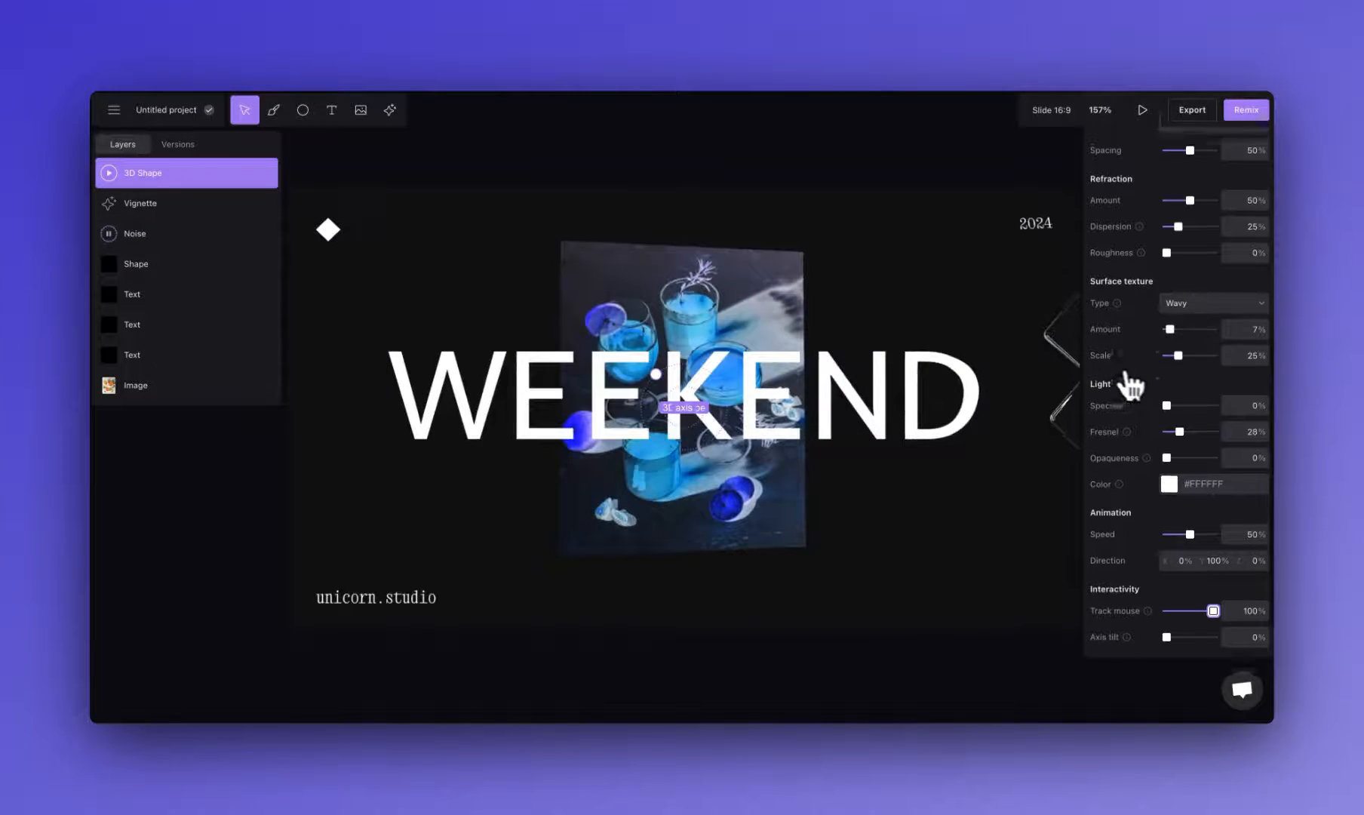
# Add a third Appear event to the 3D shape that animates the Track Mouse property.
pyautogui.scroll(5, 1131, 385)
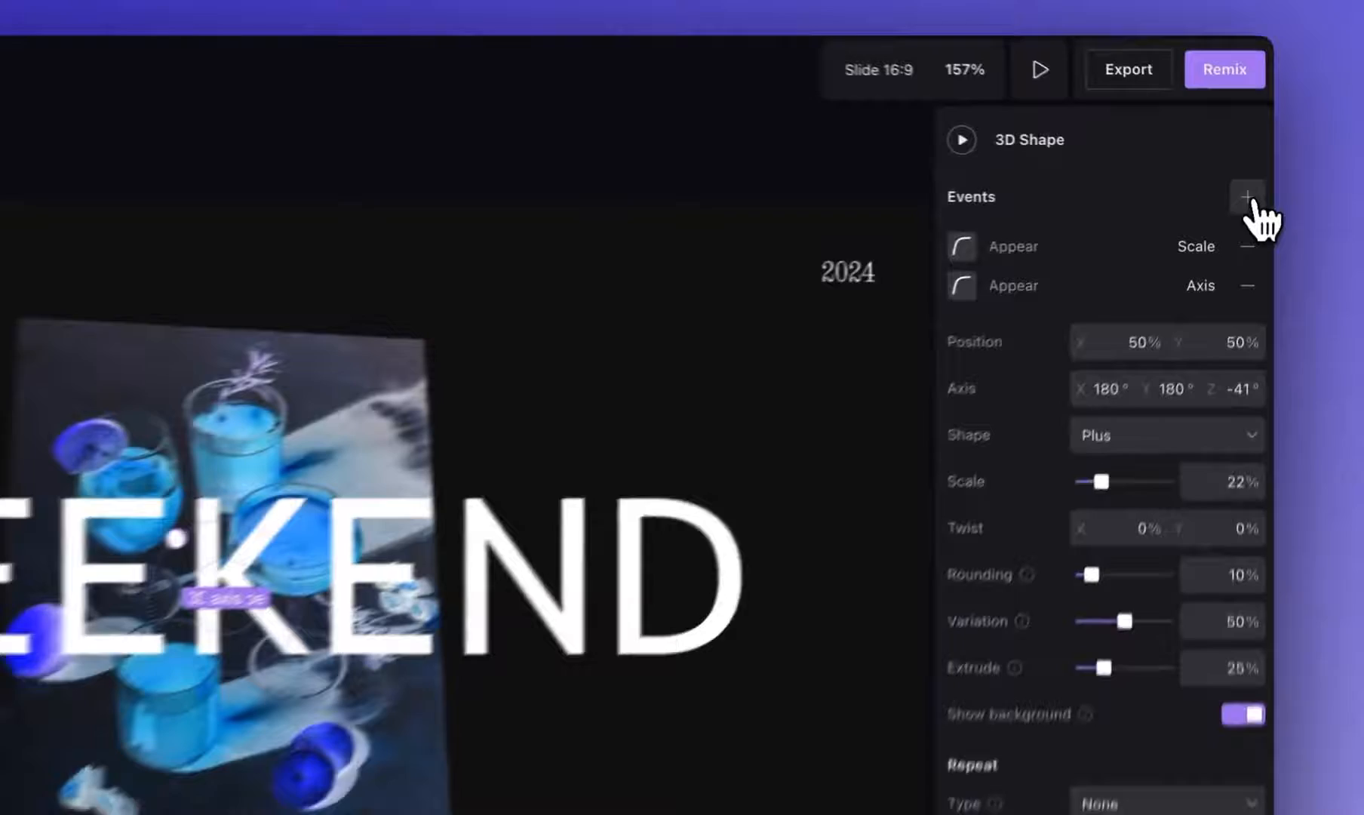
pyautogui.click(1258, 181)
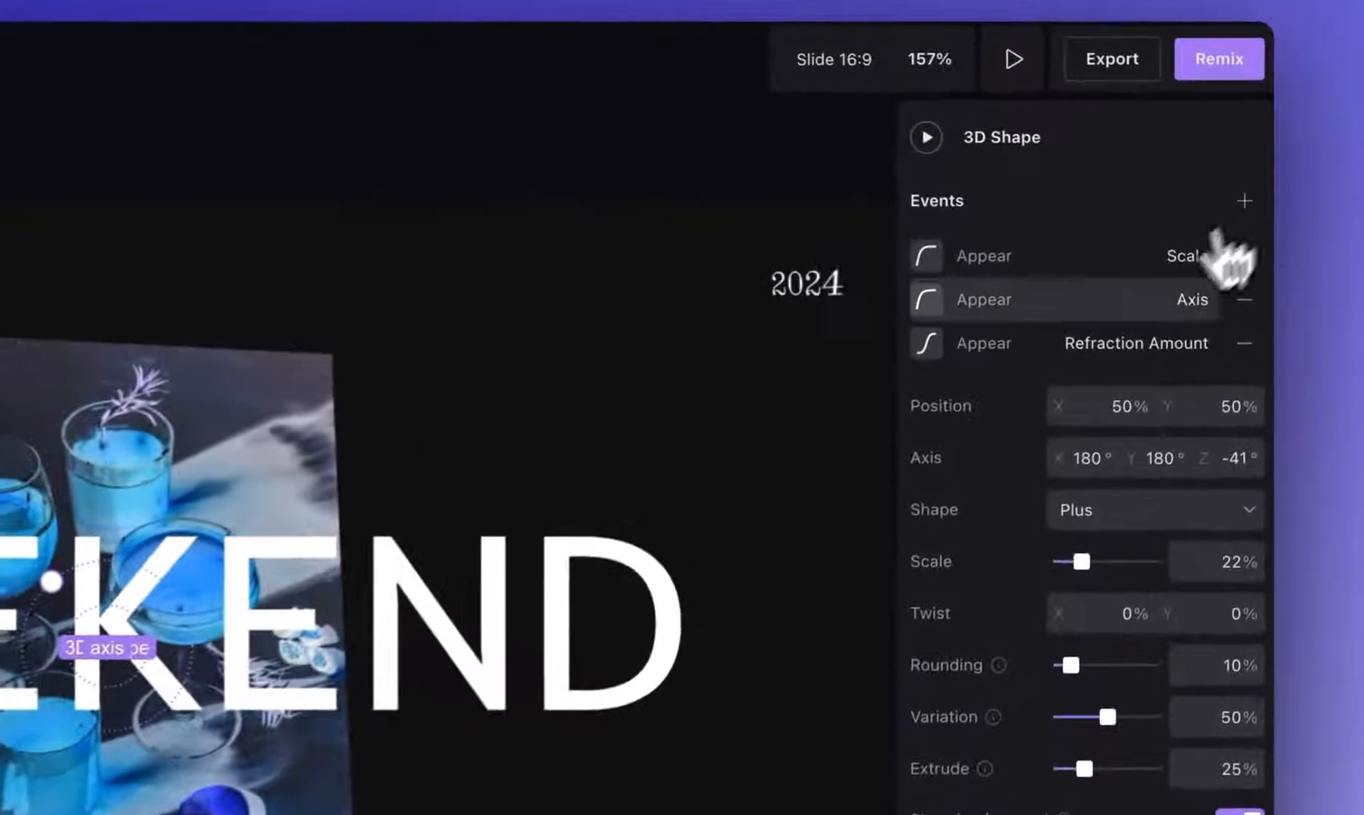
pyautogui.click(1186, 254)
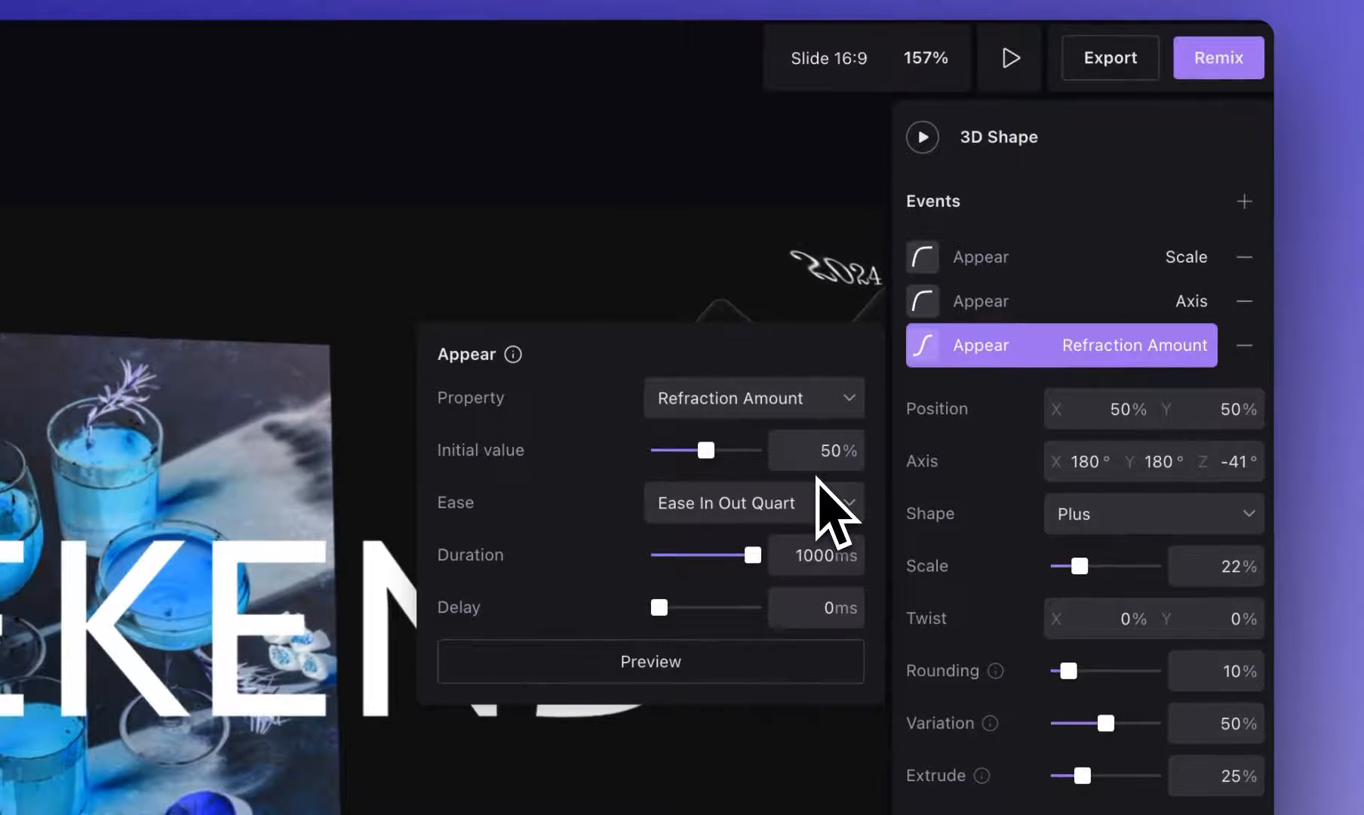
pyautogui.click(717, 404)
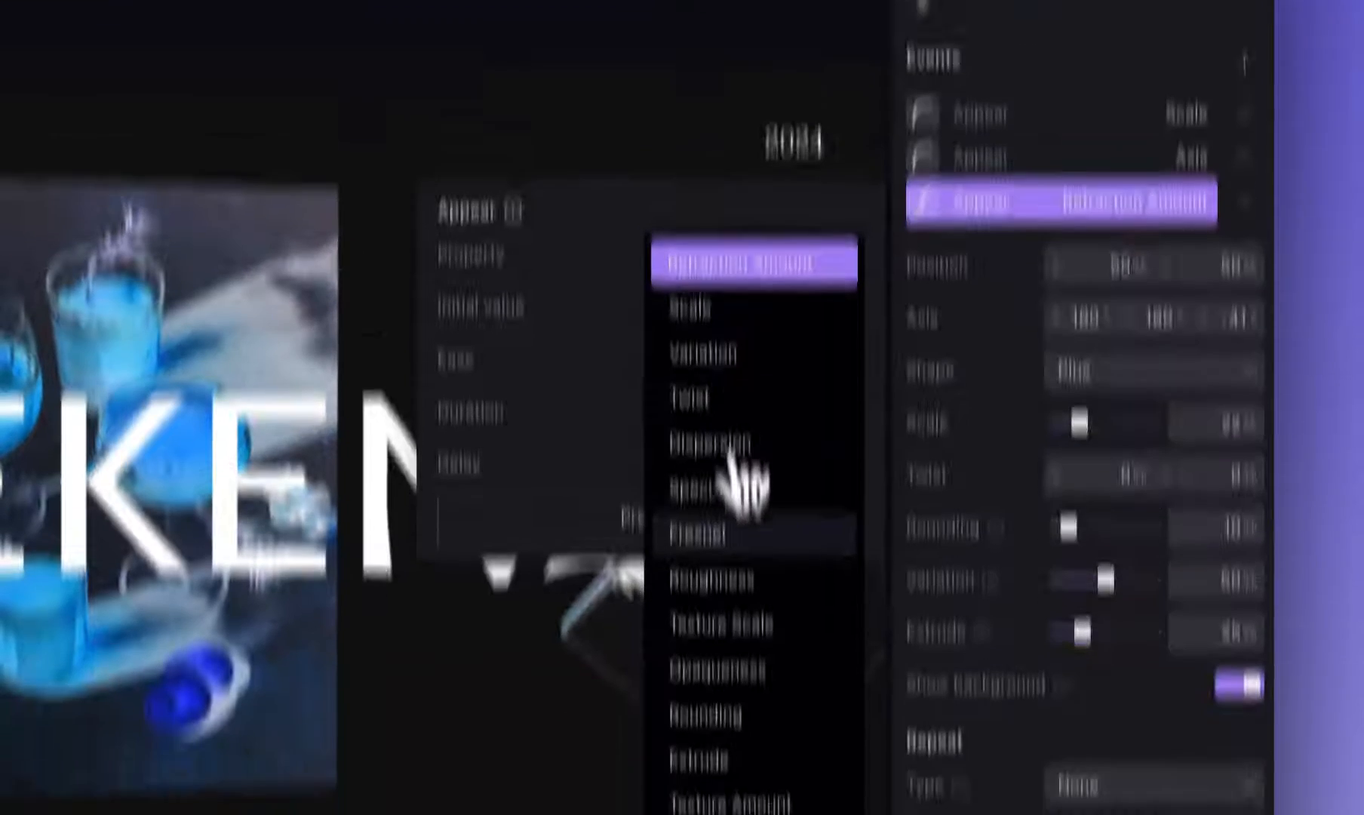
pyautogui.scroll(-2, 734, 633)
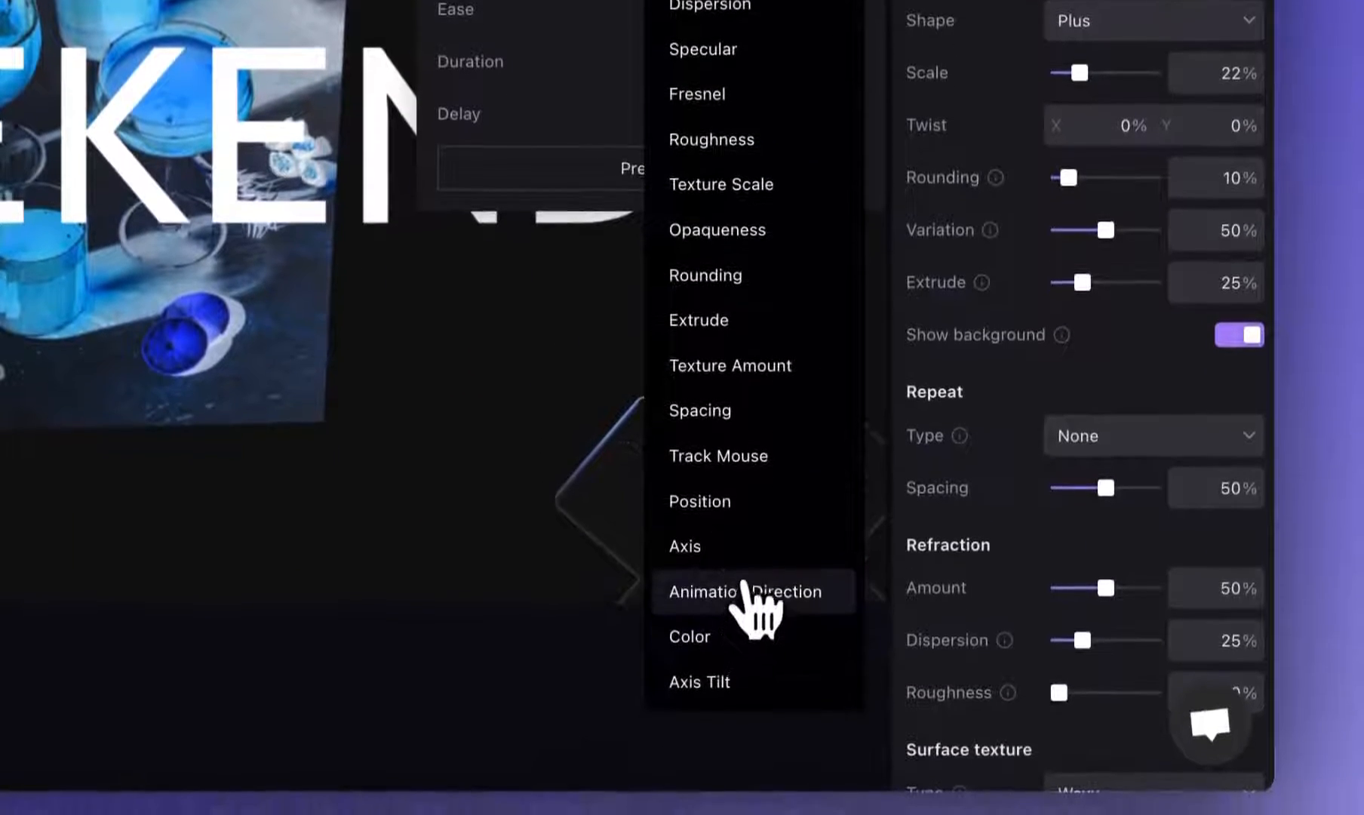
pyautogui.click(743, 451)
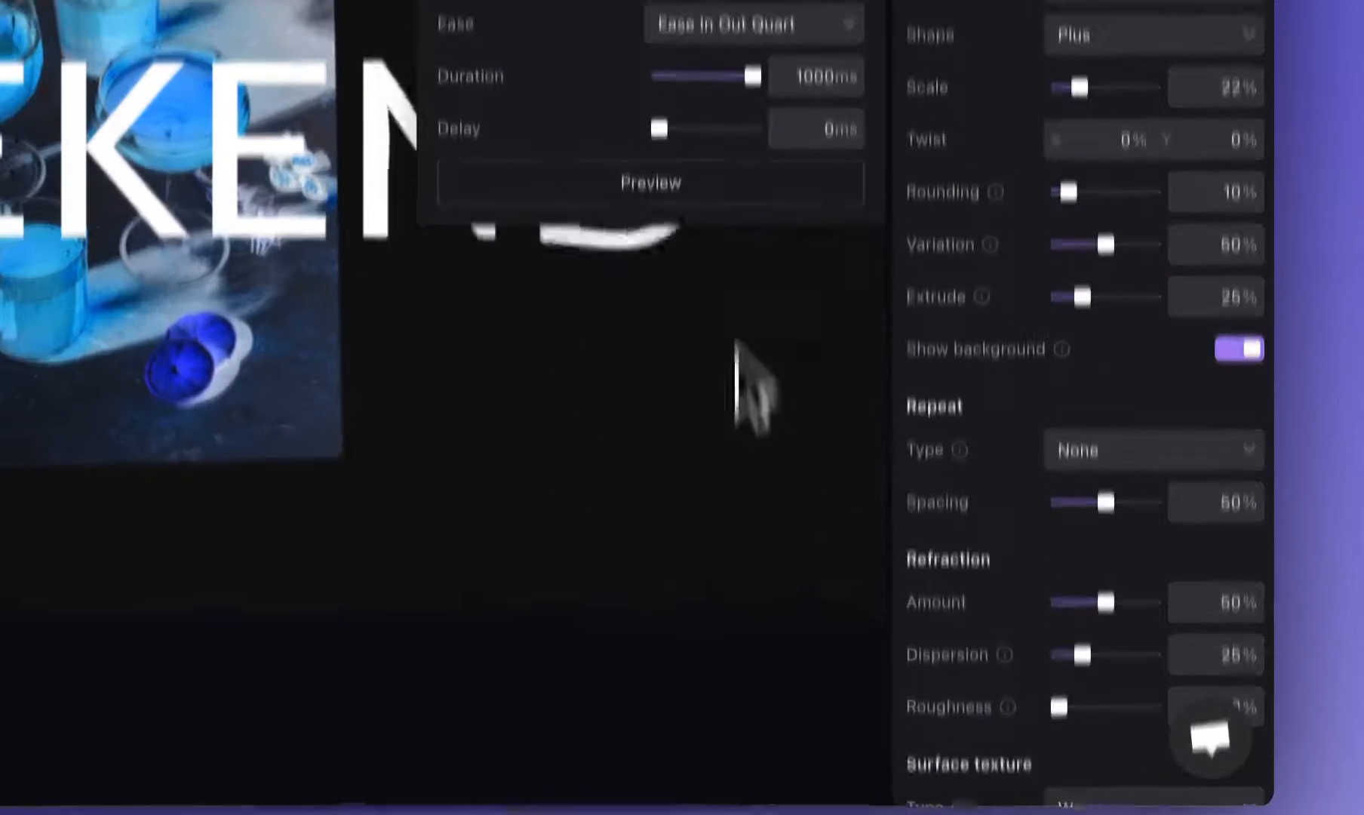
# Give the Track Mouse event an initial value of 0%, a delay of 500 ms and the Ease Out Expo ease.
pyautogui.moveTo(753, 175); pyautogui.dragTo(637, 215)
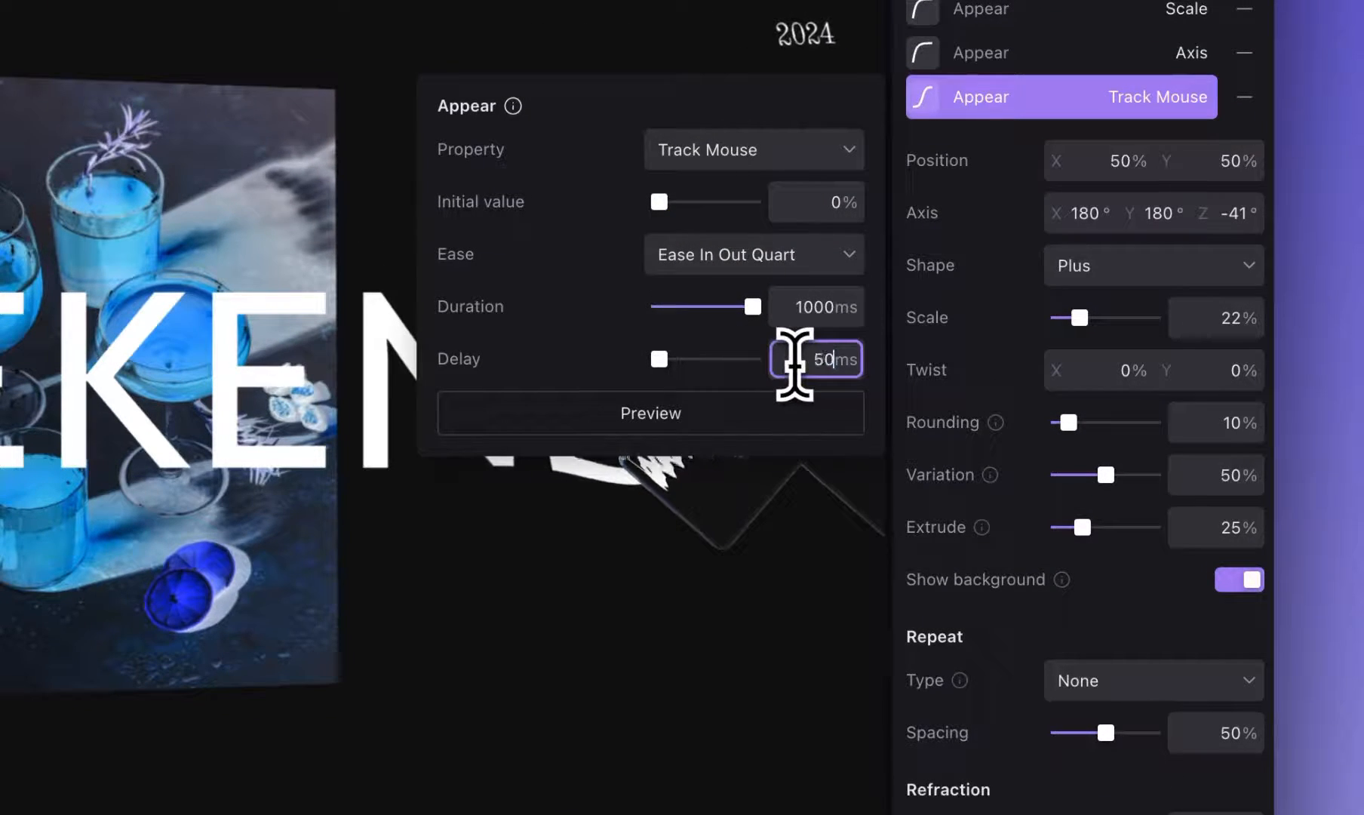
pyautogui.click(738, 267)
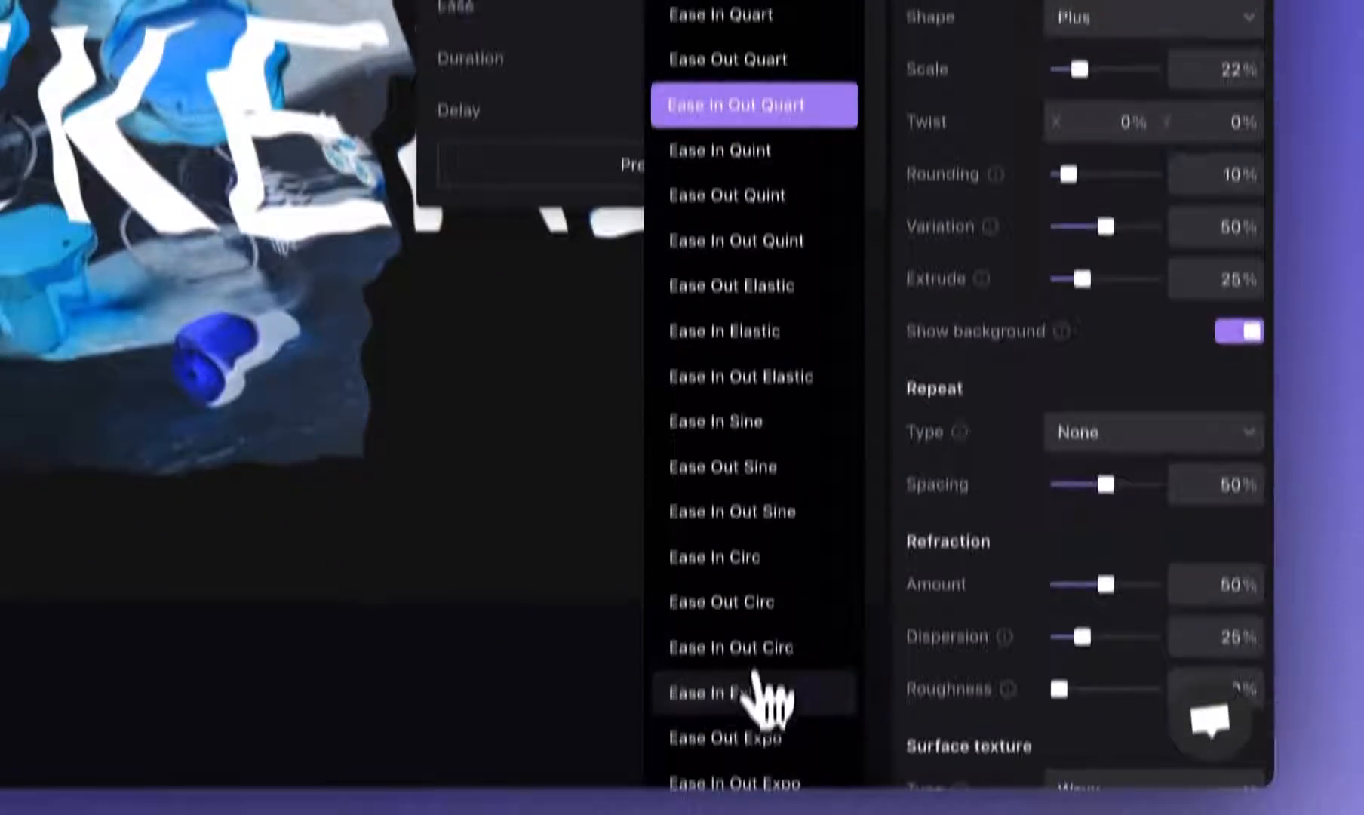
pyautogui.click(736, 675)
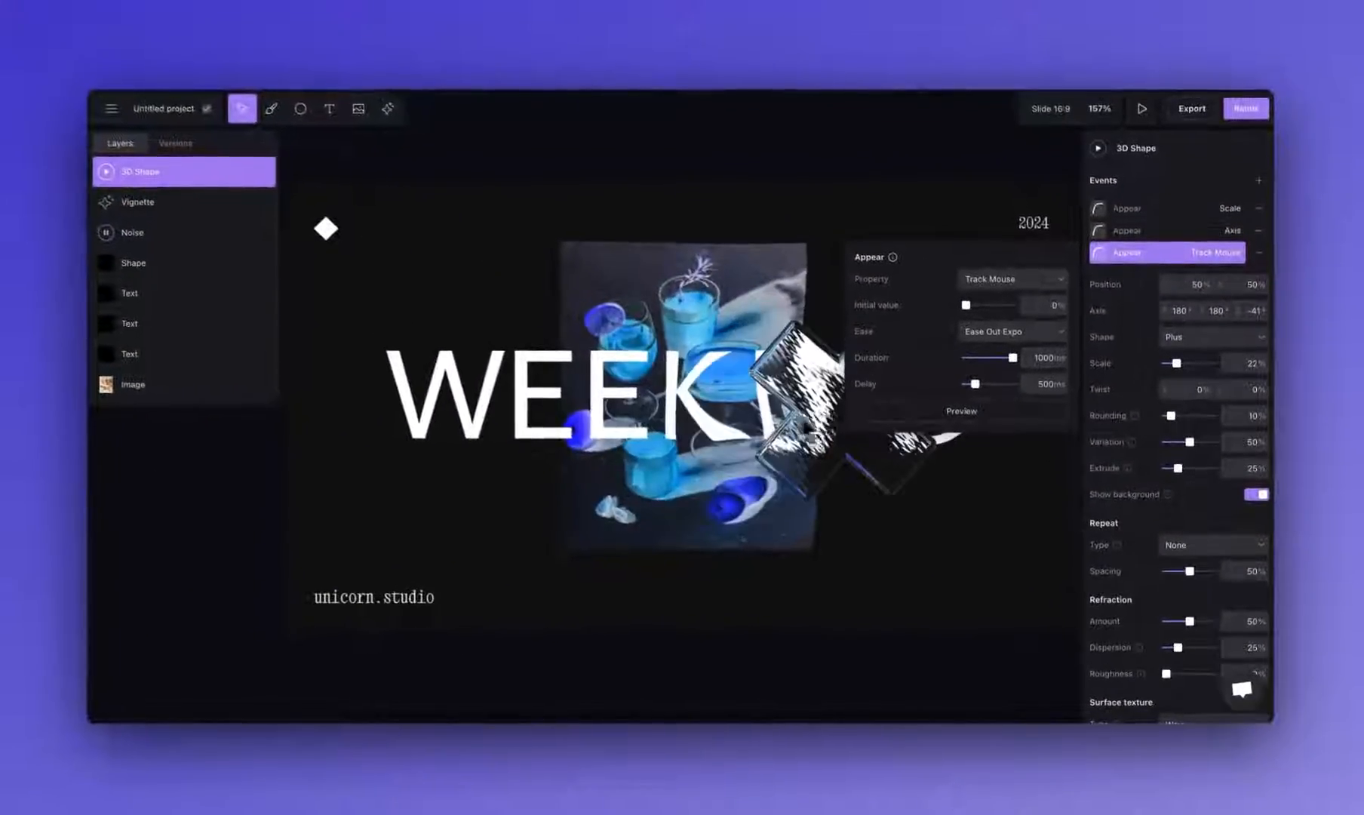
pyautogui.click(684, 483)
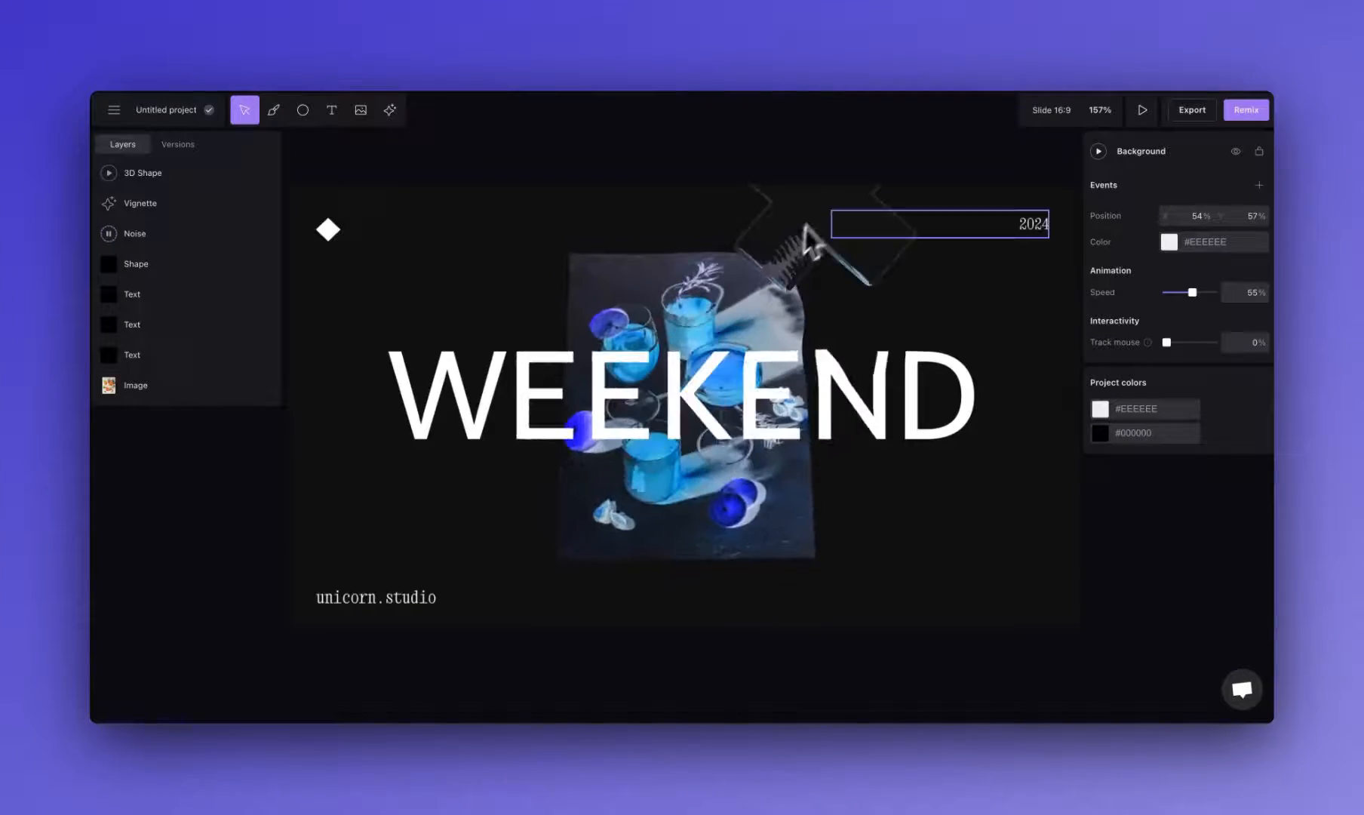
# Play the full slide preview twice to check the reveal and the shape's mouse tracking.
pyautogui.click(1143, 111)
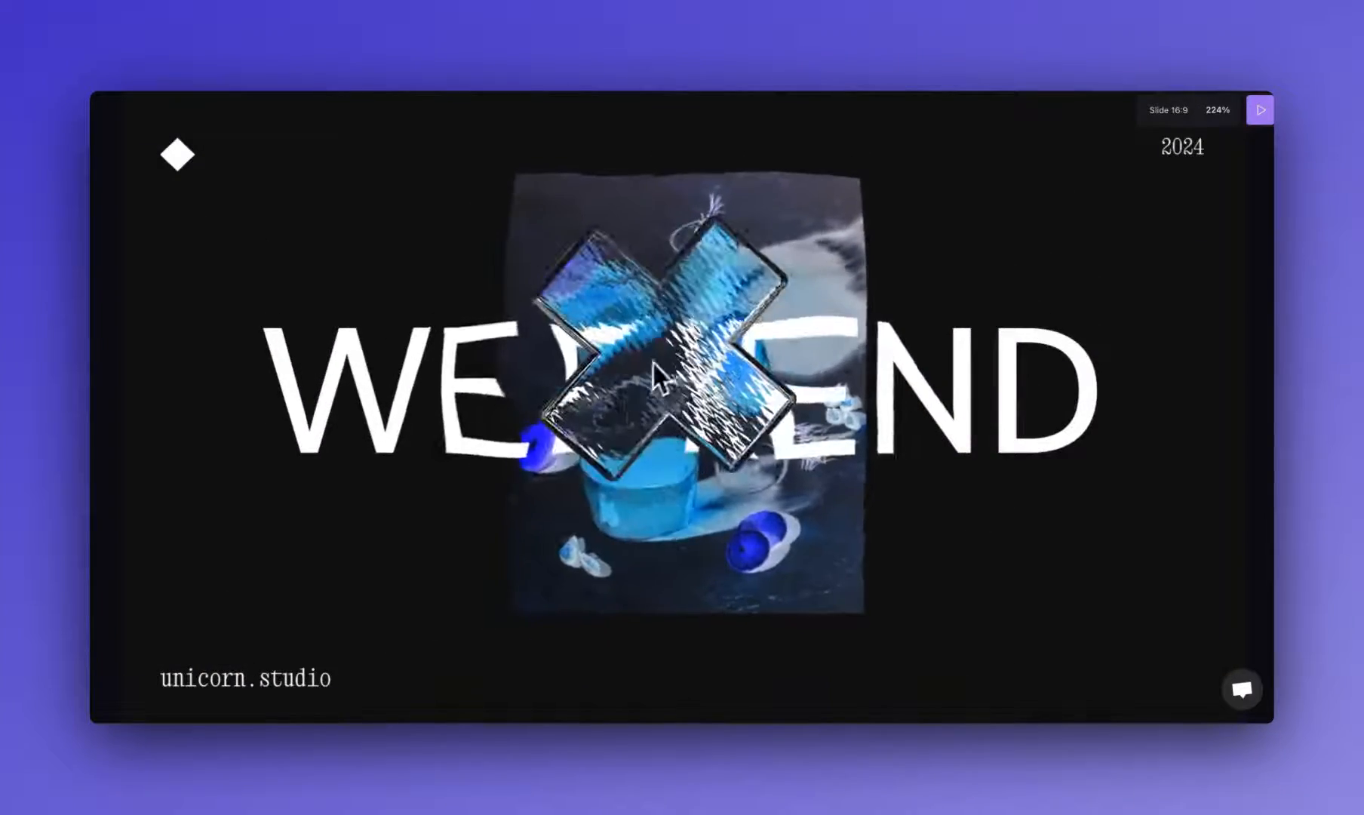
pyautogui.press('Escape')
pyautogui.click(1141, 111)
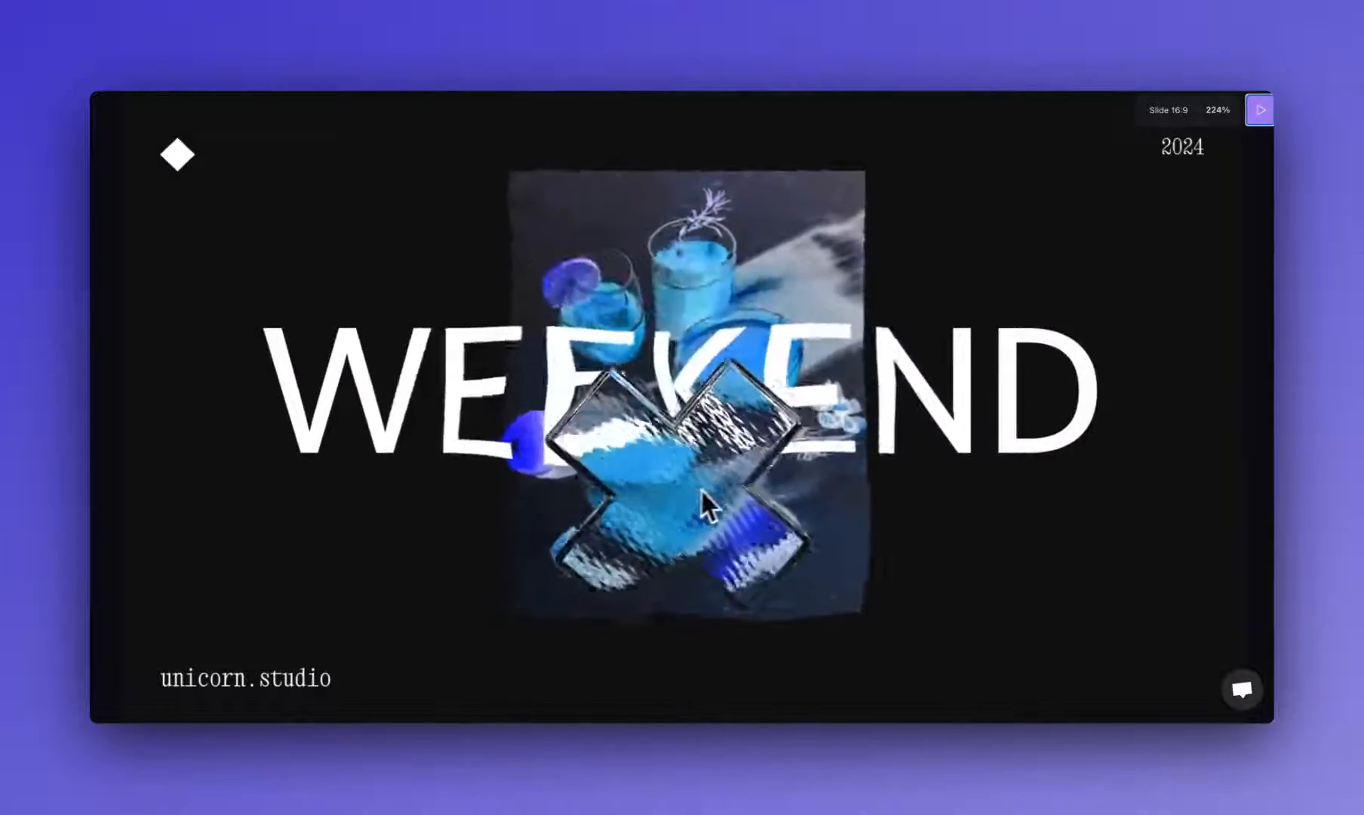
# Replay the full slide preview once more and return to the editor.
pyautogui.click(1259, 111)
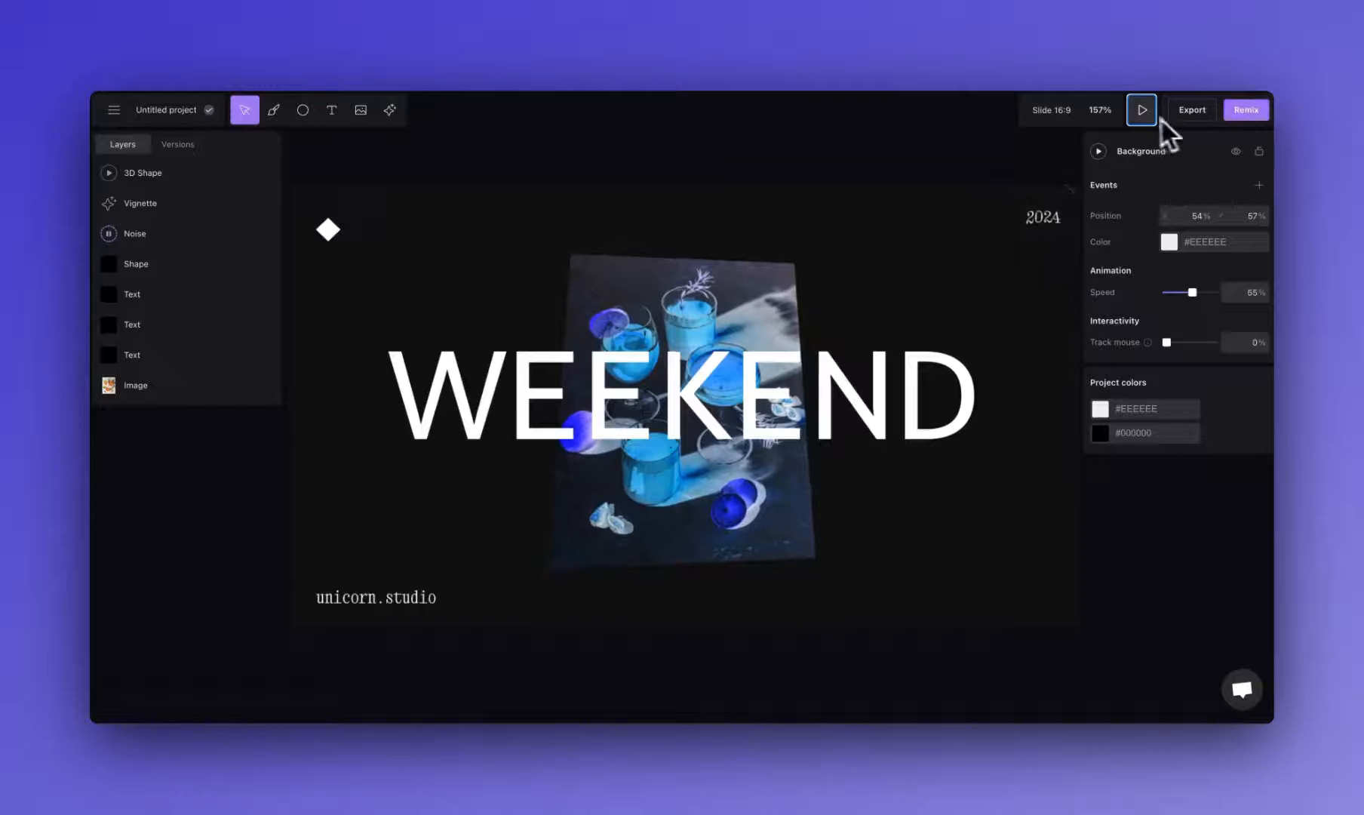
pyautogui.click(1140, 111)
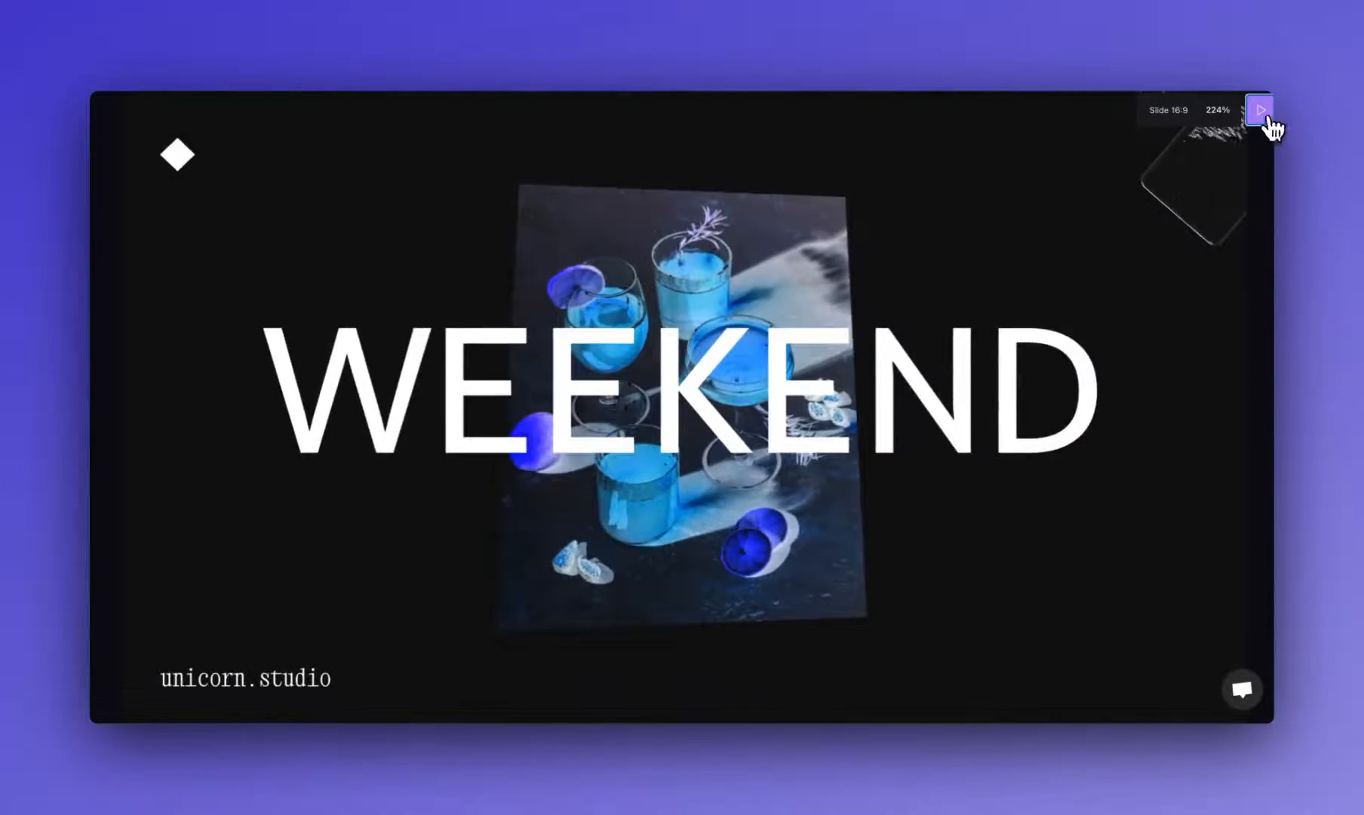
pyautogui.click(1260, 112)
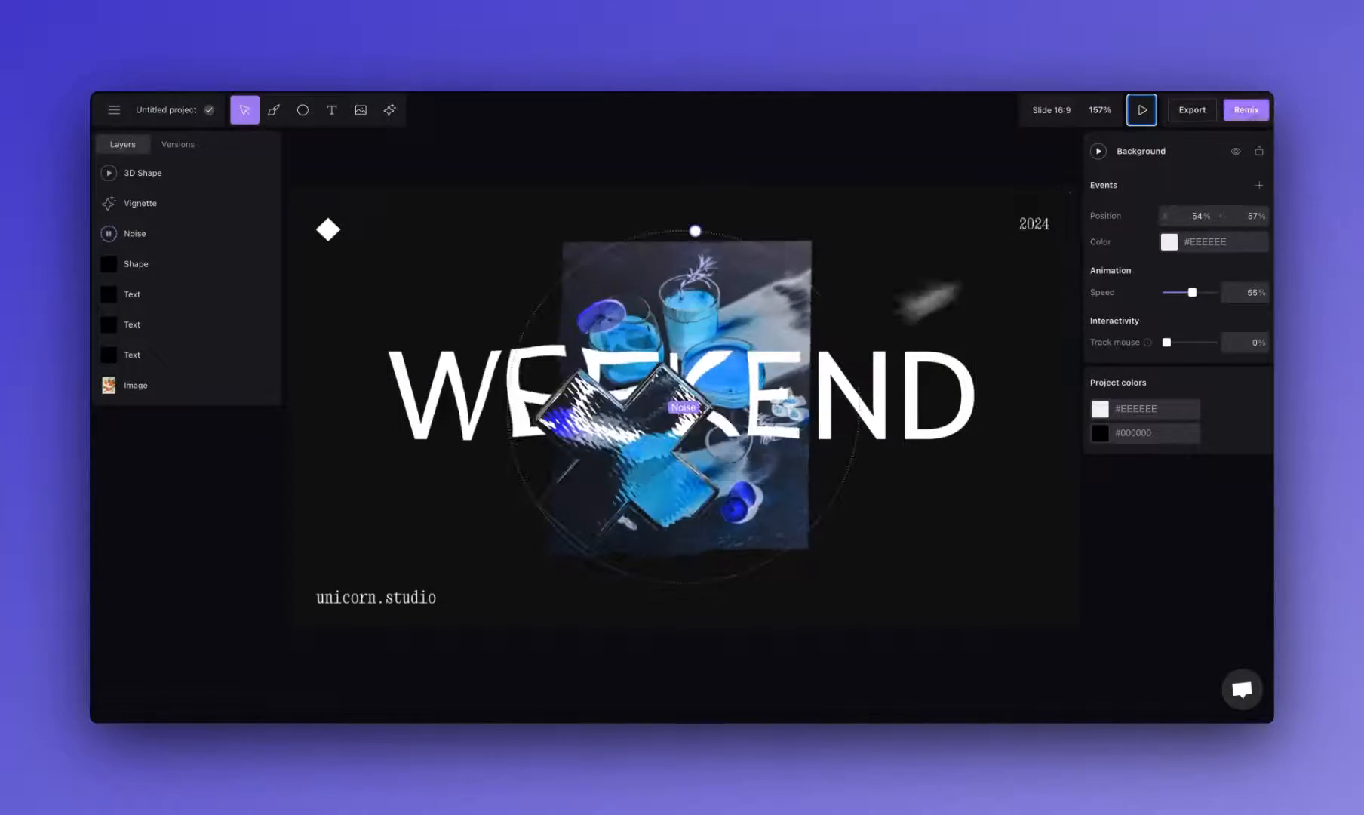
# Add a God Rays light effect to the slide.
pyautogui.click(396, 108)
pyautogui.scroll(-8, 542, 320)
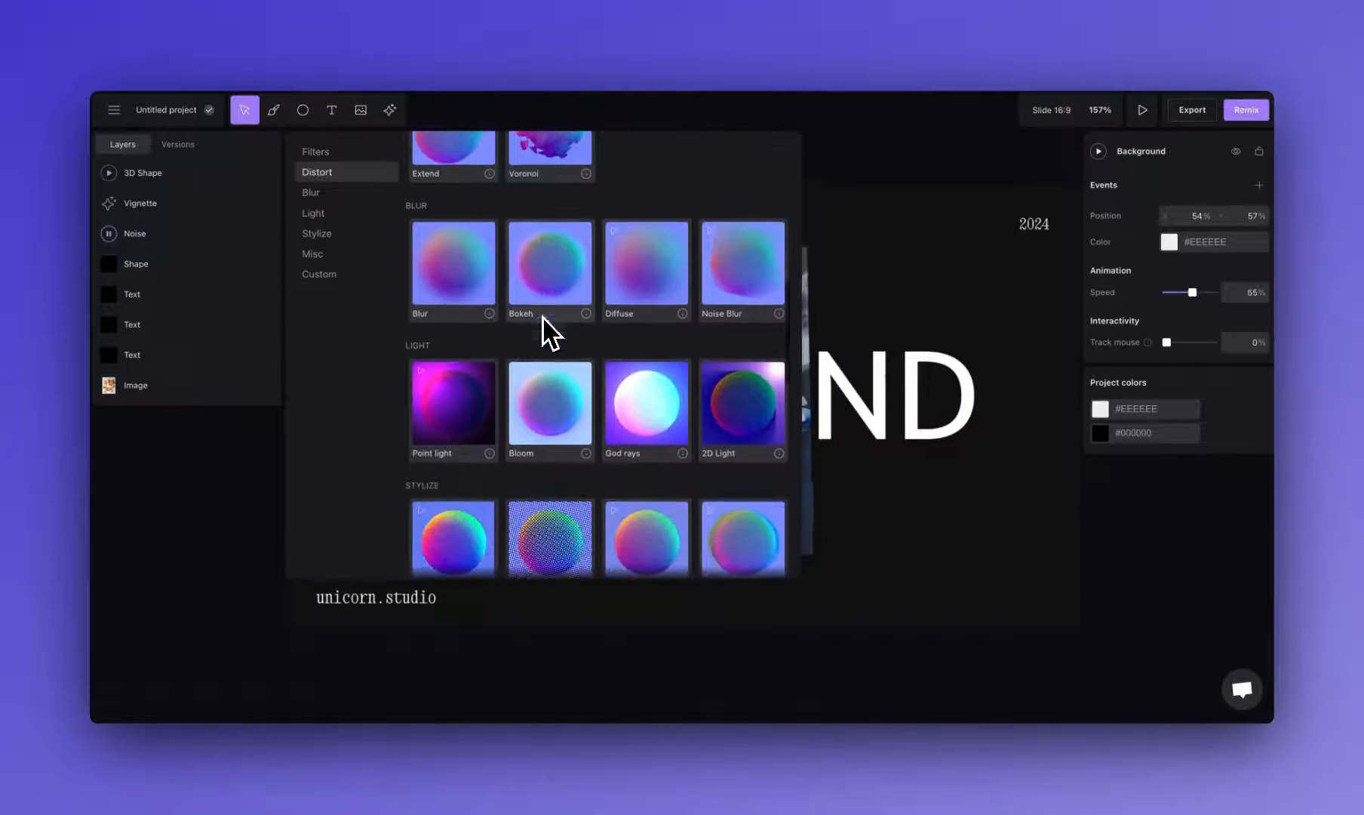
pyautogui.click(638, 423)
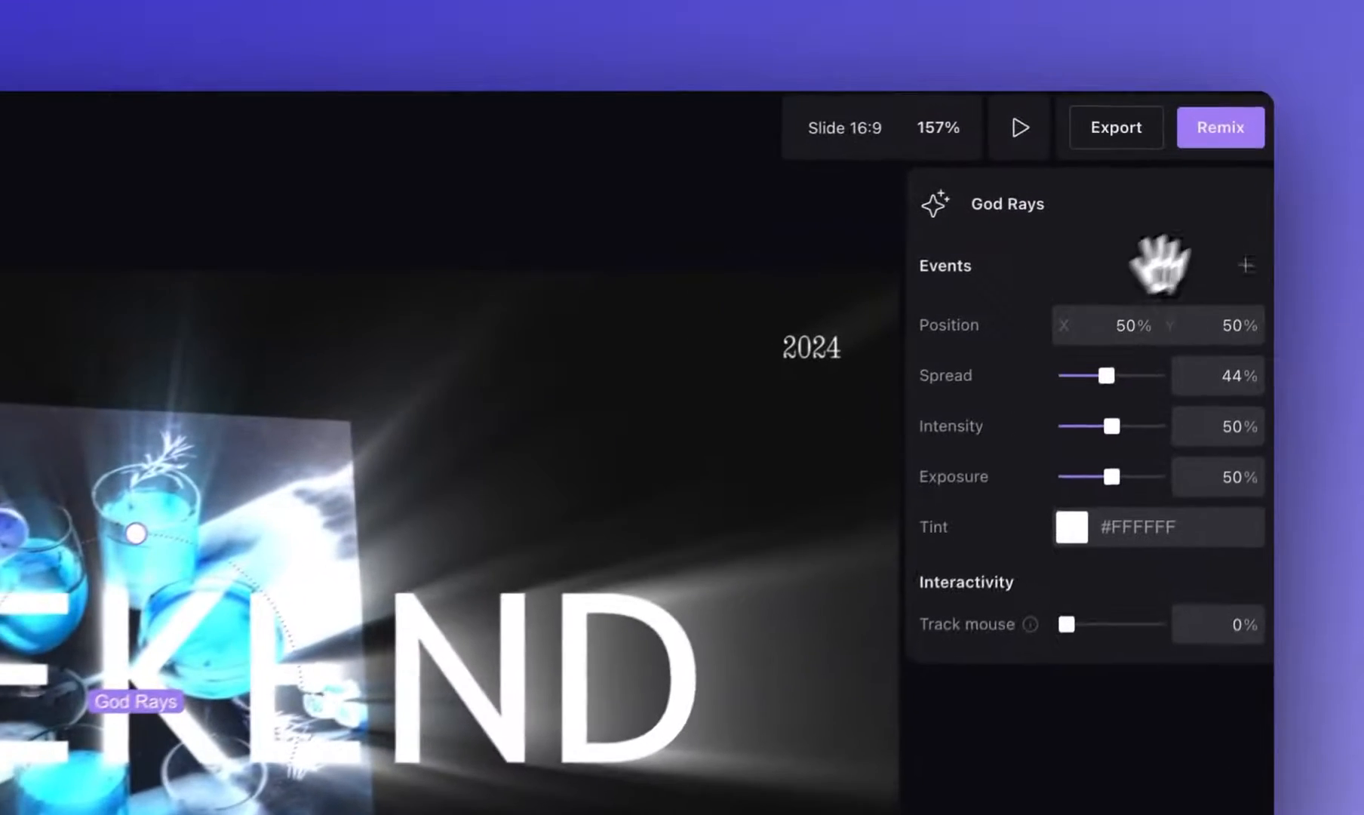
# Add an Appear event to the God Rays effect that animates the Intensity property.
pyautogui.click(1259, 181)
pyautogui.click(1064, 332)
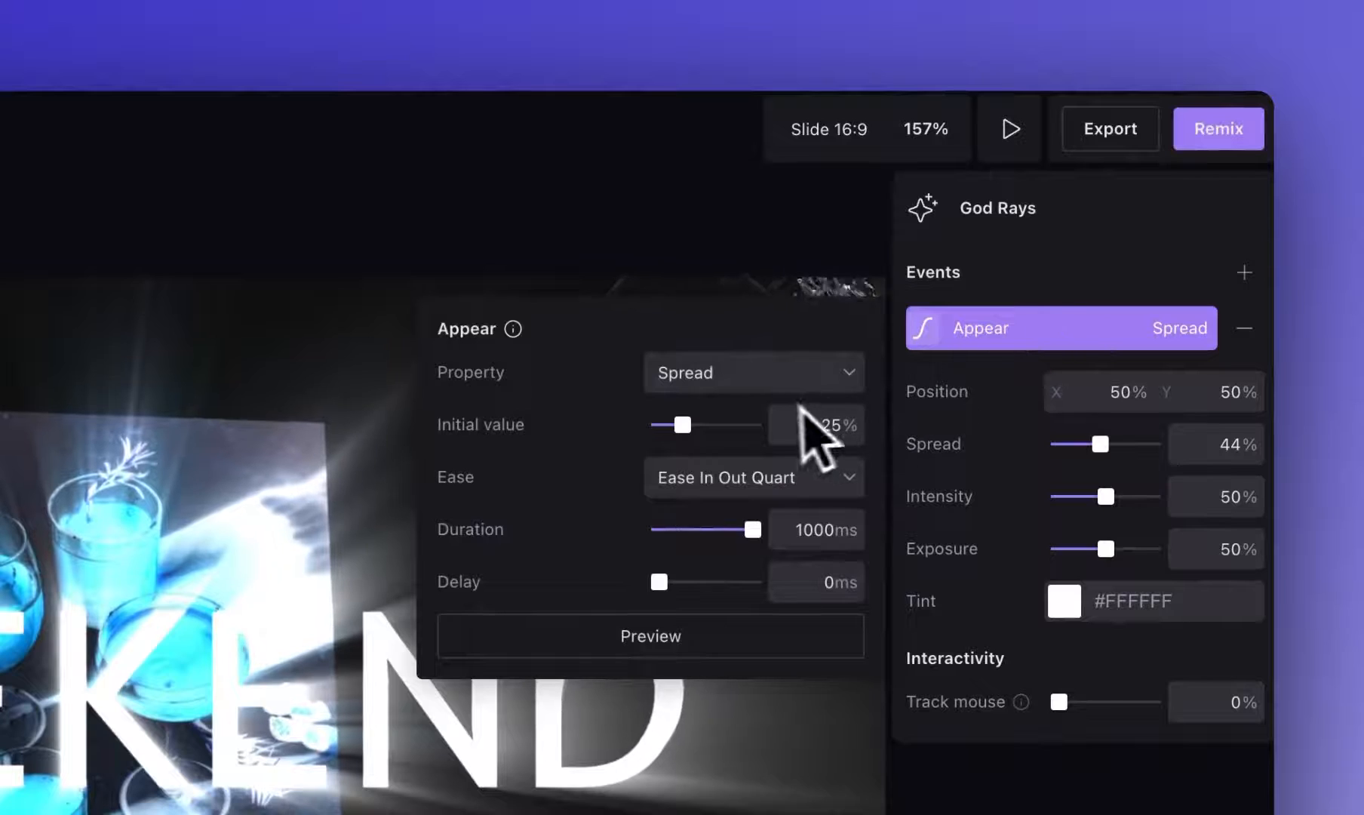
pyautogui.click(781, 378)
pyautogui.click(769, 516)
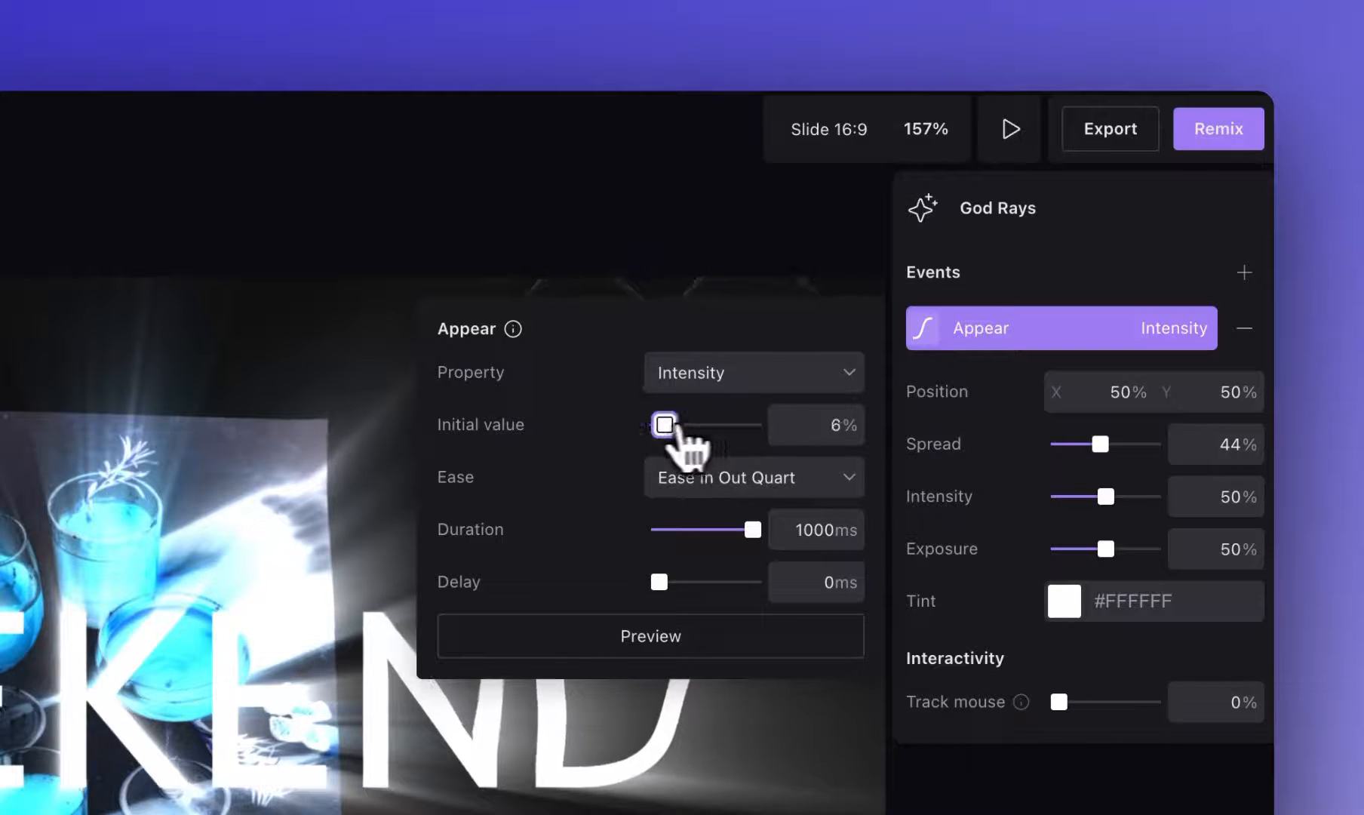
# Give the God Rays Intensity event an initial value of 0% and the Ease Out Expo ease.
pyautogui.moveTo(664, 425); pyautogui.dragTo(659, 425)
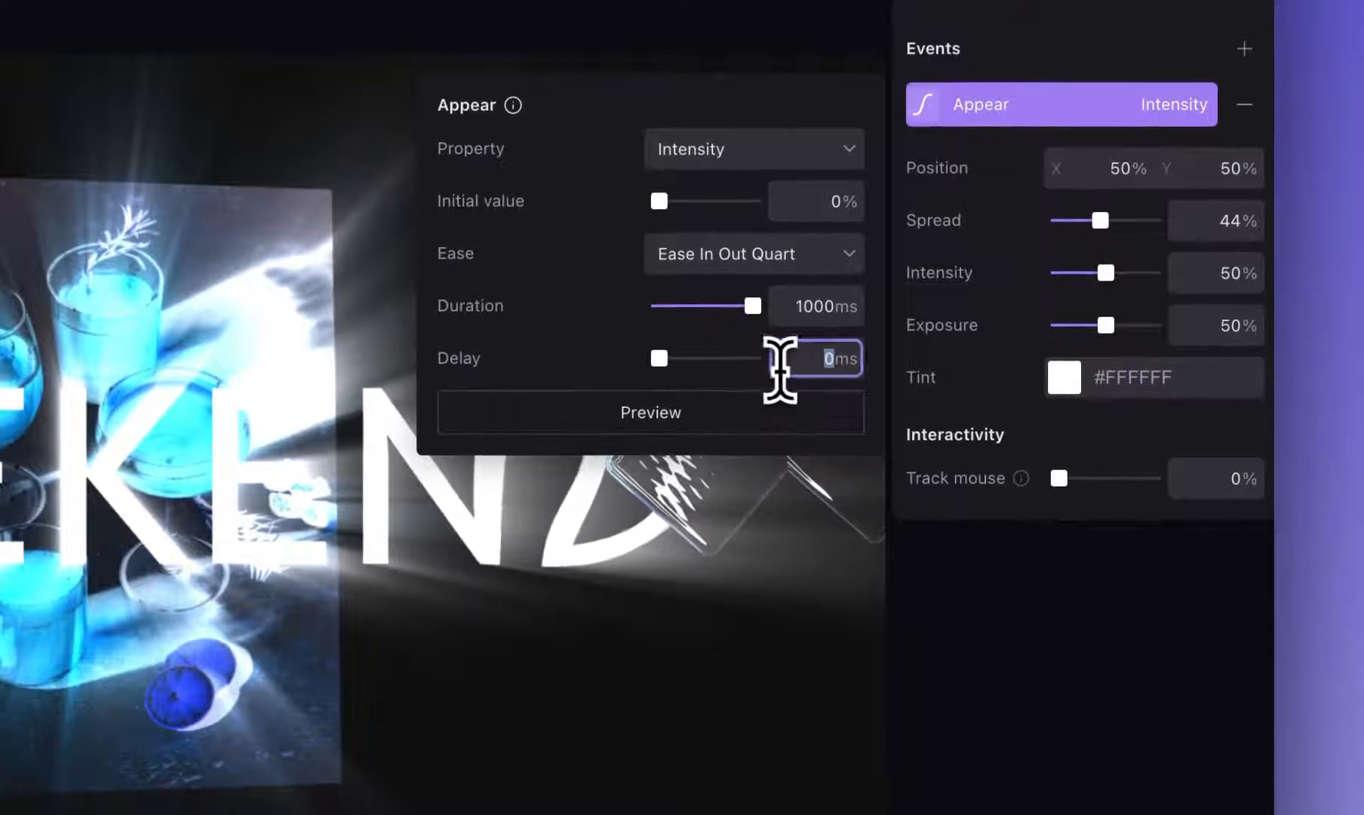
pyautogui.click(756, 256)
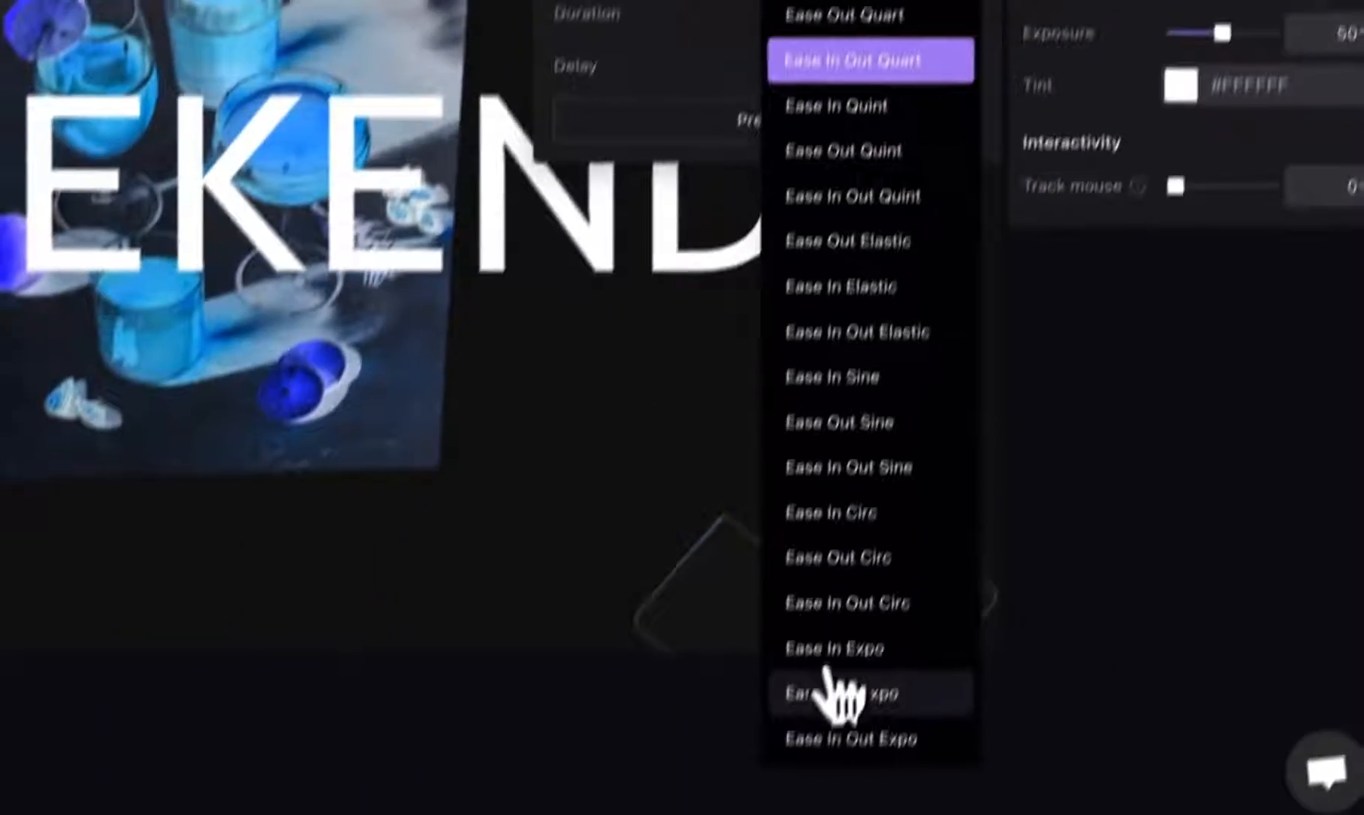
pyautogui.click(829, 679)
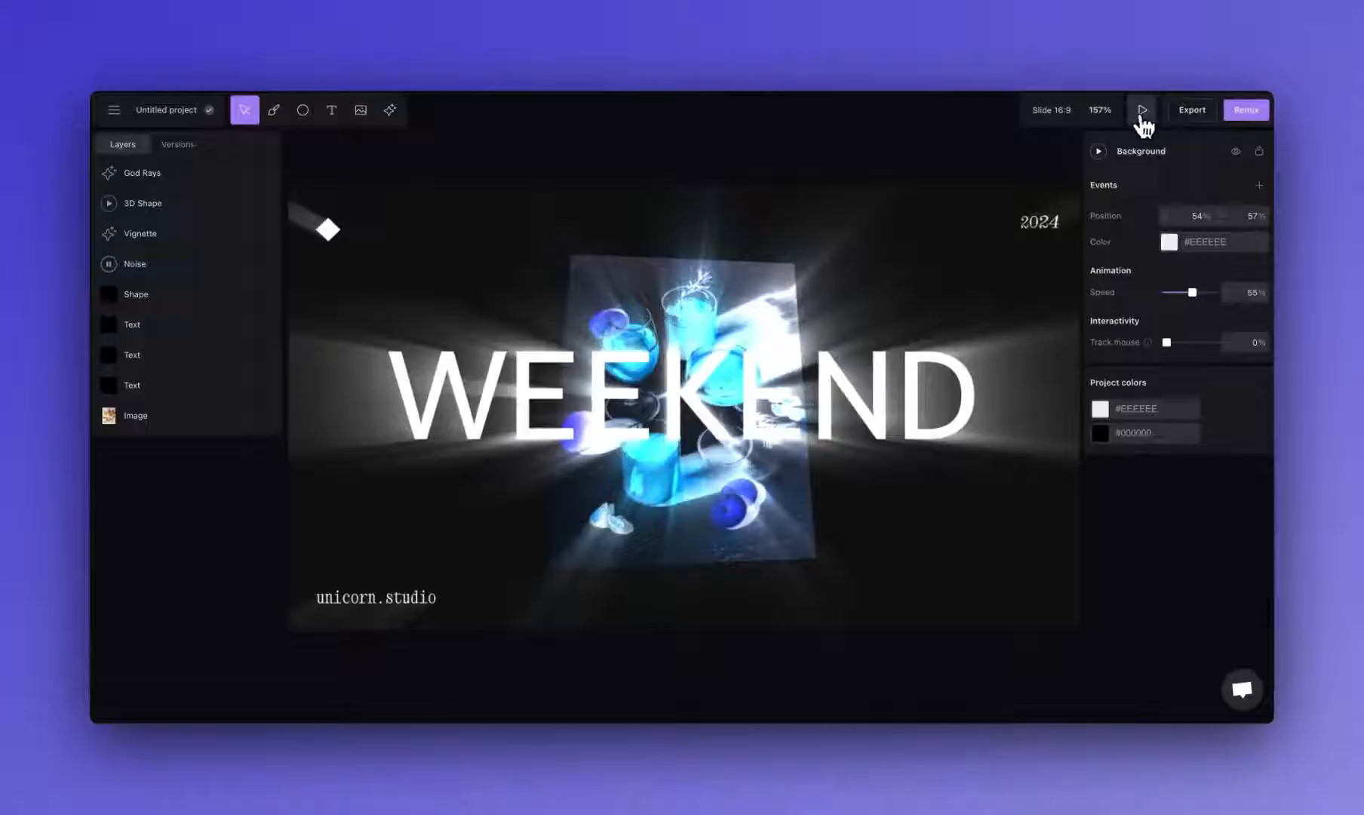
# Play the full slide preview twice to check how the God Rays fade in with the shape's reveal.
pyautogui.click(1142, 110)
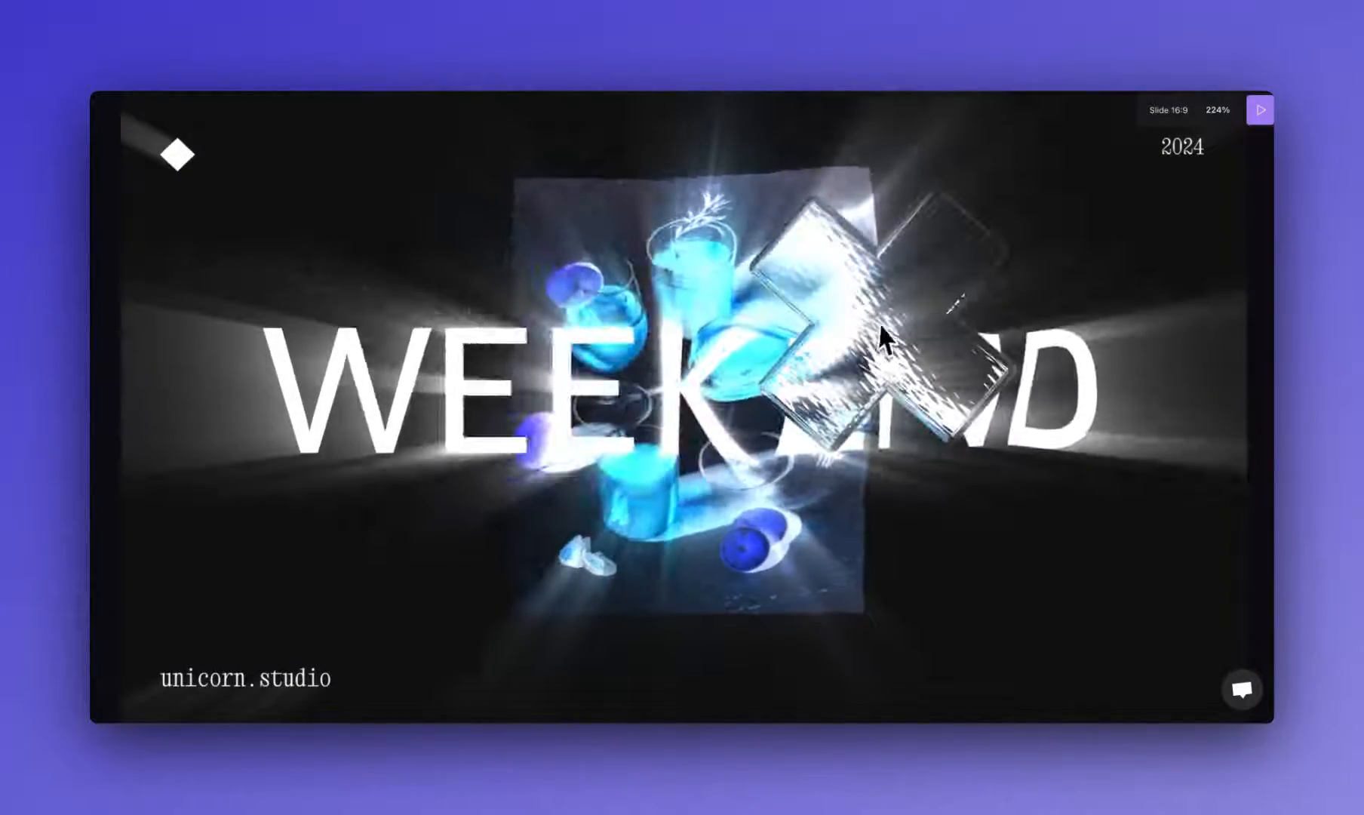
pyautogui.press('Escape')
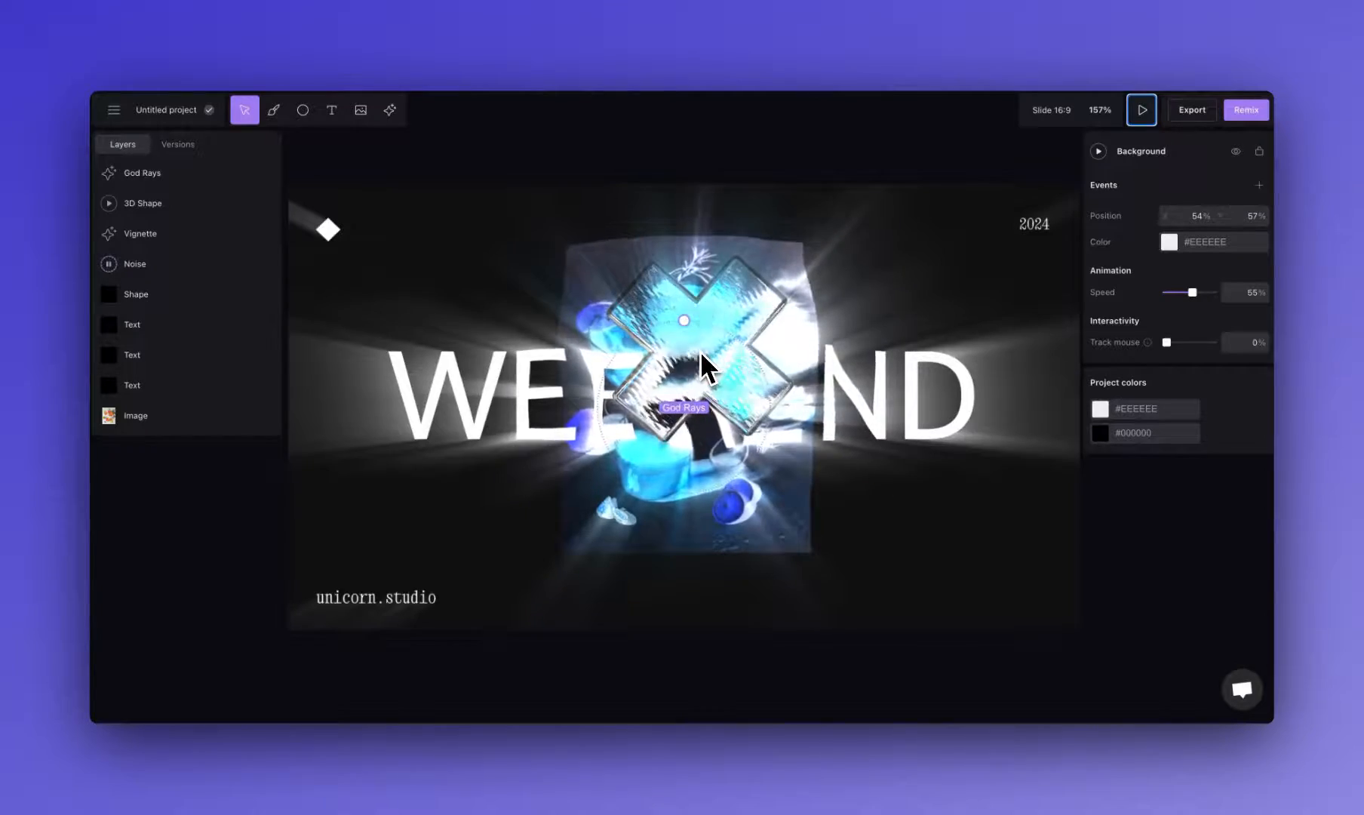
pyautogui.click(1144, 111)
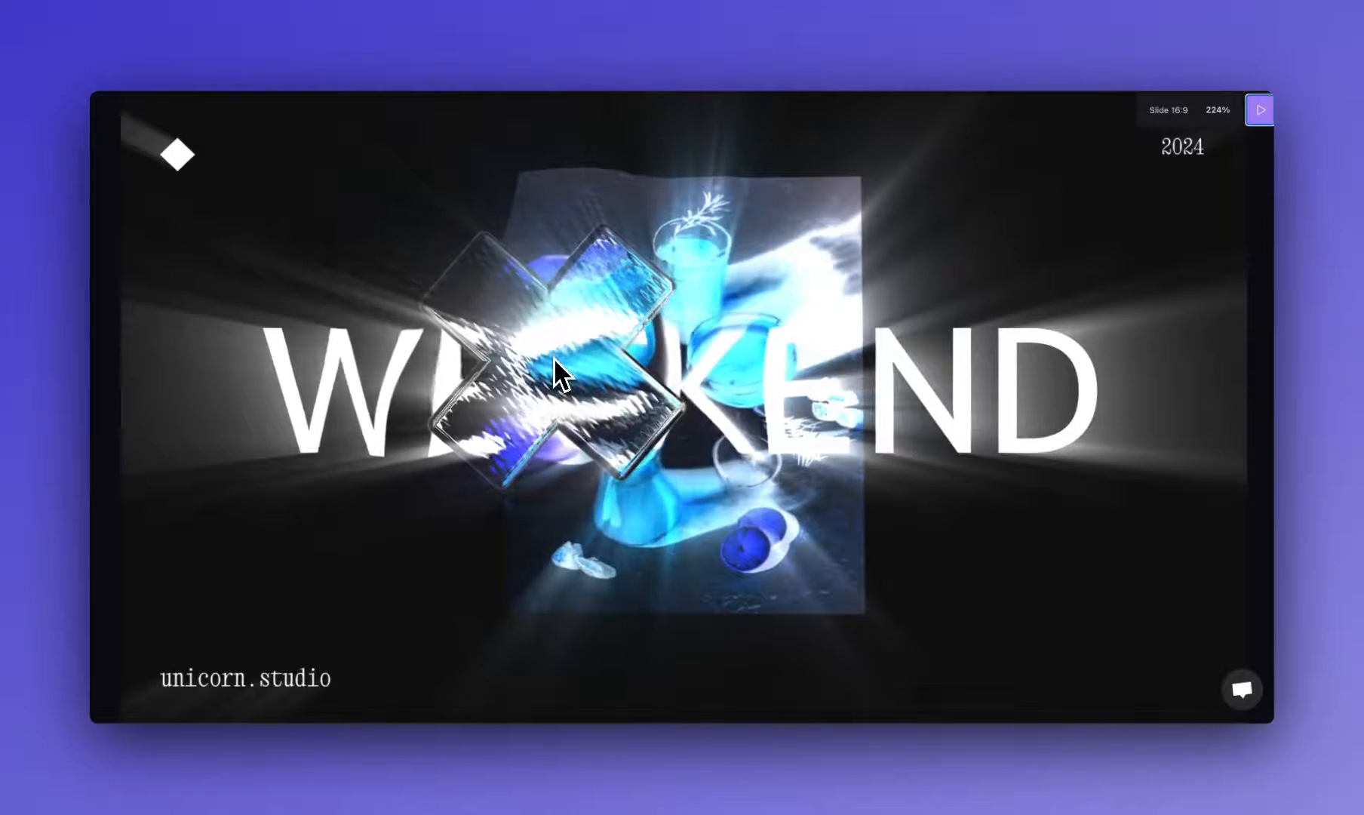
pyautogui.press('Escape')
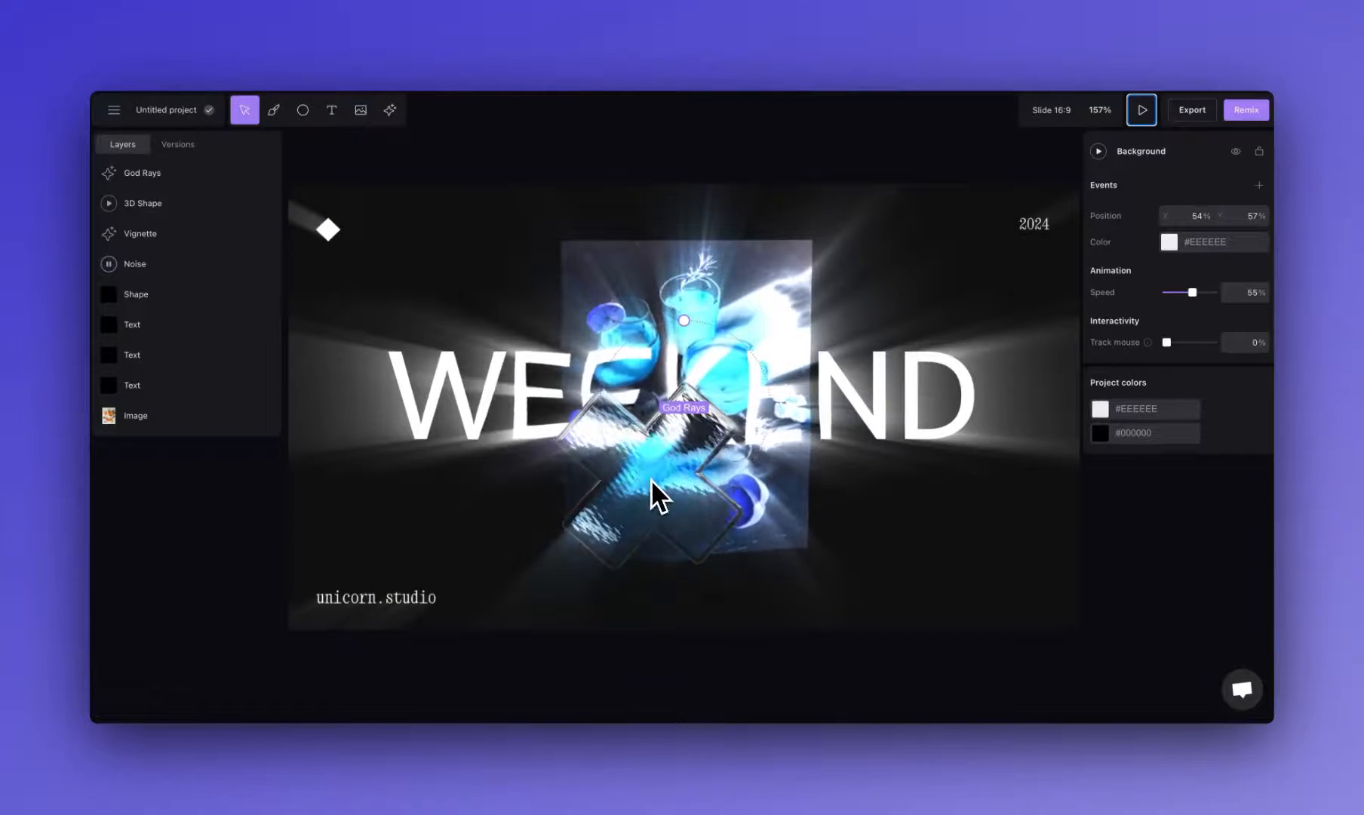